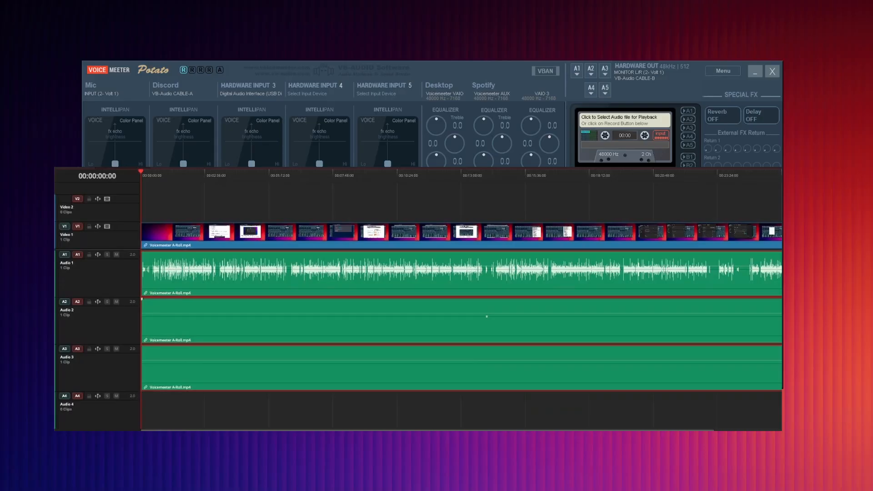
Step: Deselect the linked clips and select the separate Audio 1 and Audio 2 clips individually in the timeline
left_click(754, 212)
left_click(514, 290)
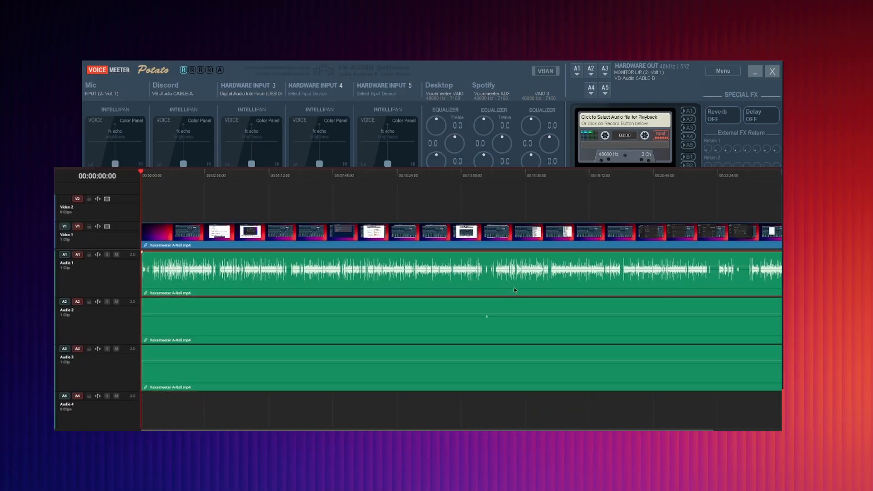
left_click(449, 339)
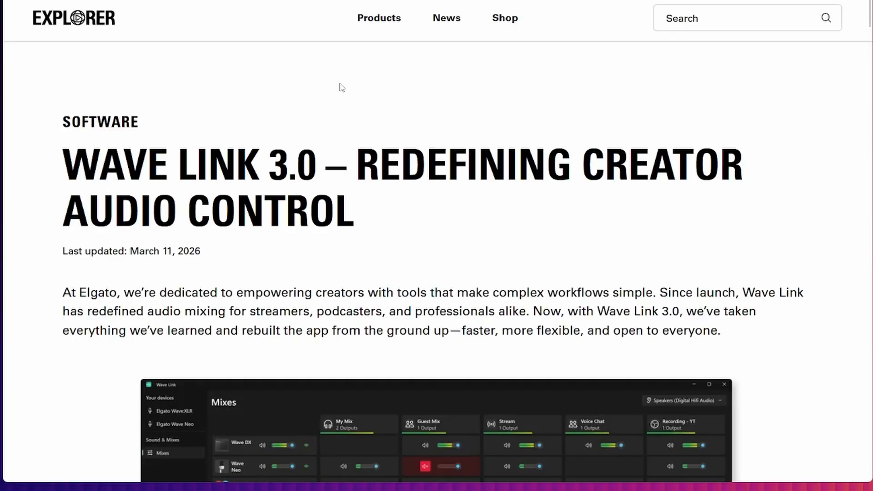
Step: Read through the Wave Link 3.0 article, covering its title, the free availability, the redesigned interface and the routing table
left_click_drag(54, 163, 325, 152)
left_click(483, 230)
scroll(487, 227, "down", 4)
scroll(488, 225, "down", 8)
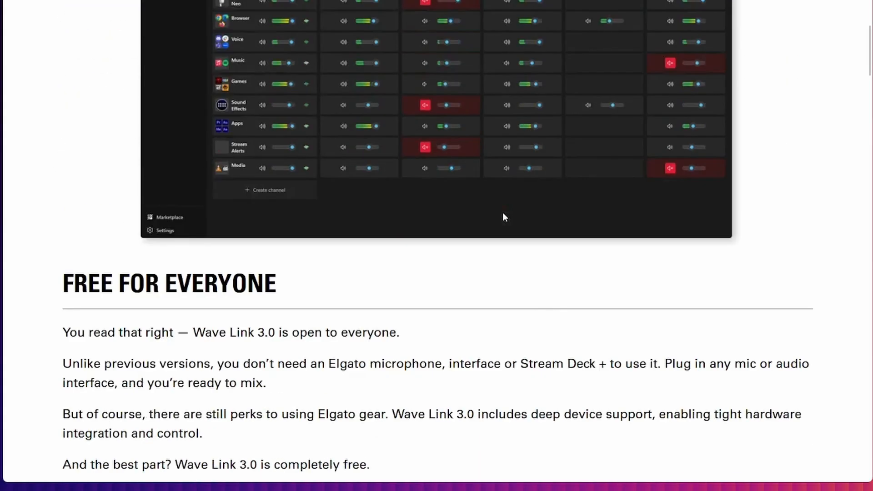
left_click_drag(73, 148, 307, 151)
left_click(307, 150)
scroll(291, 306, "down", 1)
scroll(376, 357, "down", 10)
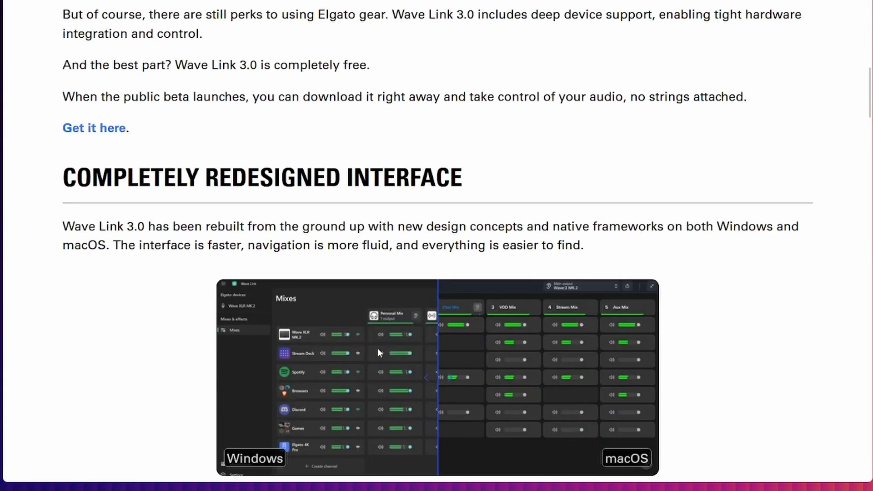
scroll(400, 328, "up", 20)
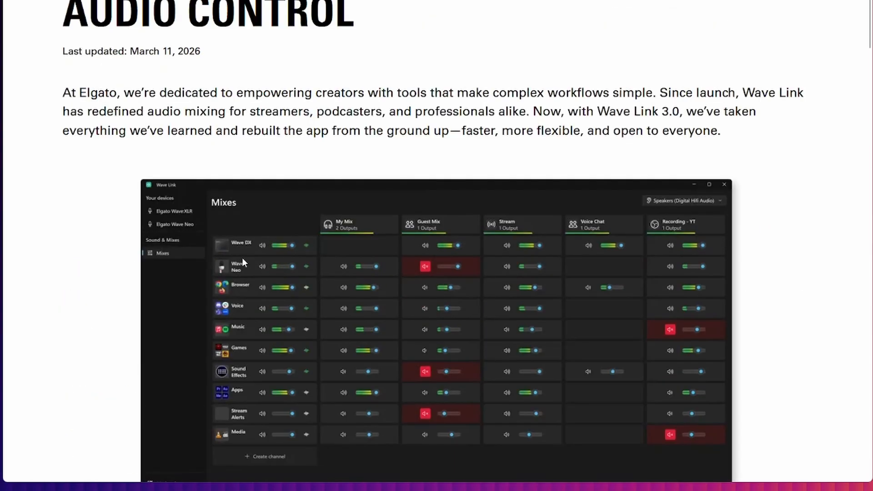
scroll(227, 254, "down", 8)
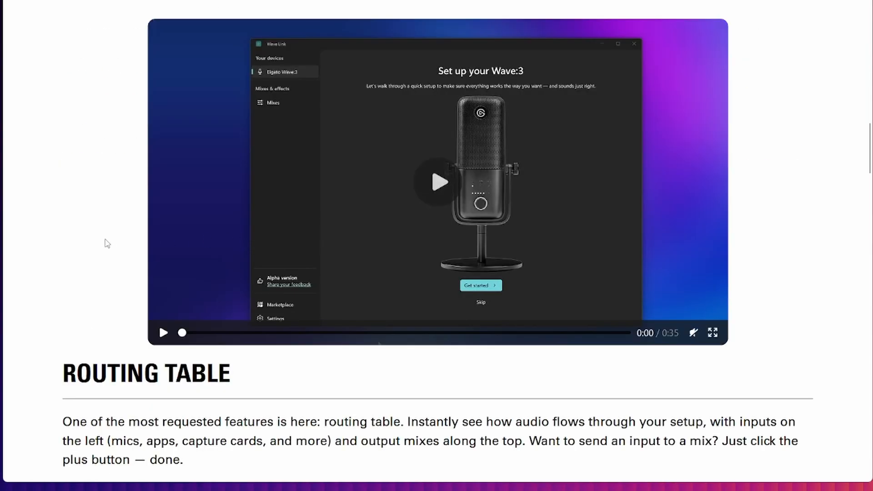
scroll(106, 241, "down", 3)
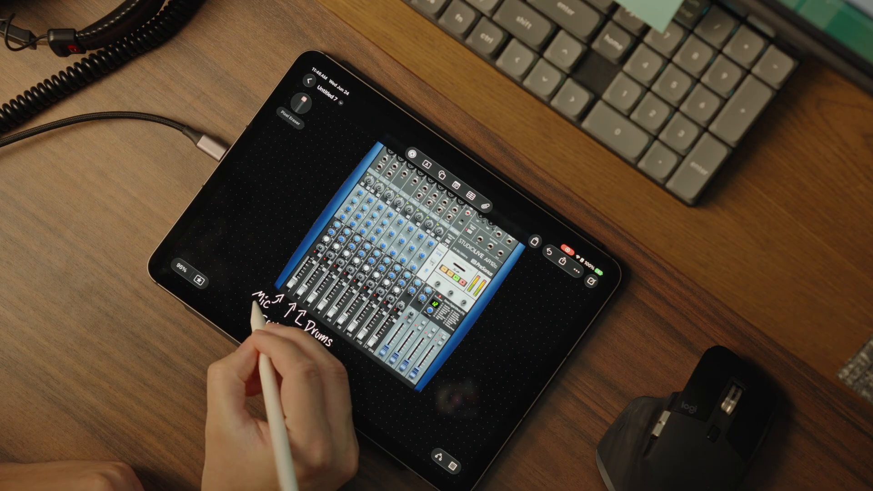
mouse_move(255, 302)
left_mouse_down()
mouse_move(269, 300)
mouse_move(262, 325)
mouse_move(273, 333)
mouse_move(323, 346)
mouse_move(297, 321)
left_mouse_up()
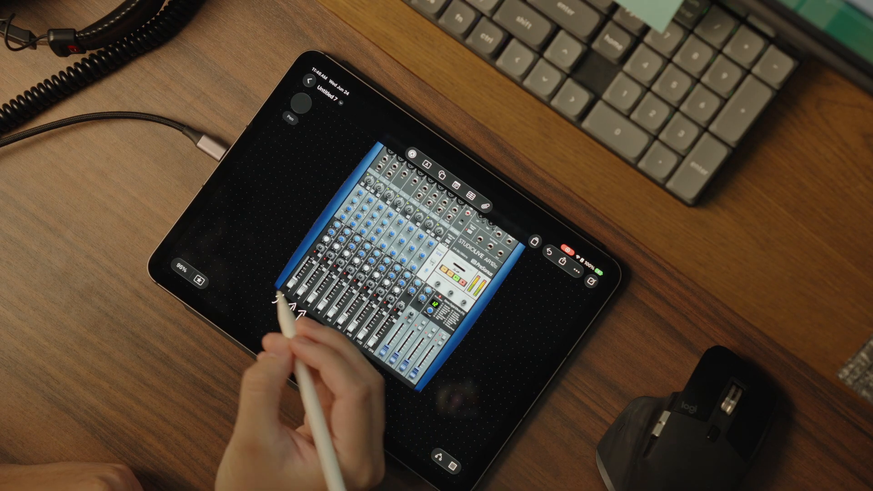
mouse_move(253, 287)
left_mouse_down()
mouse_move(250, 296)
mouse_move(259, 302)
mouse_move(276, 297)
mouse_move(277, 316)
left_mouse_up()
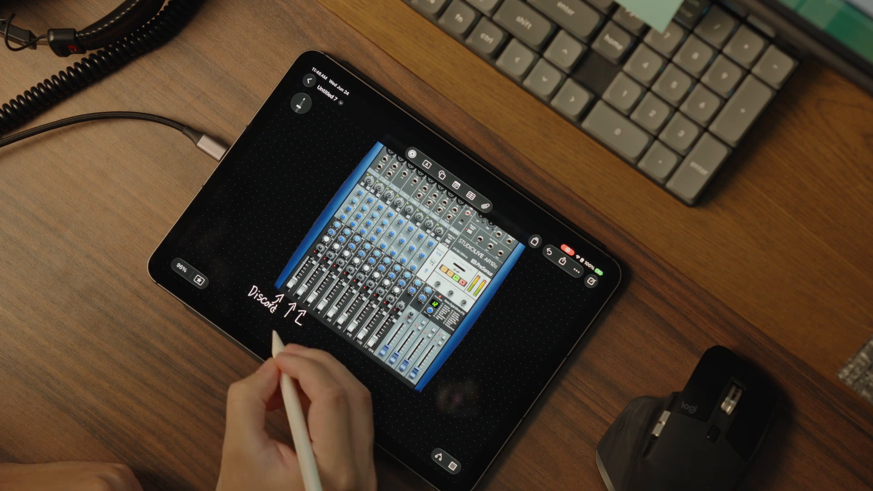
mouse_move(267, 321)
left_mouse_down()
mouse_move(291, 335)
mouse_move(310, 330)
left_mouse_up()
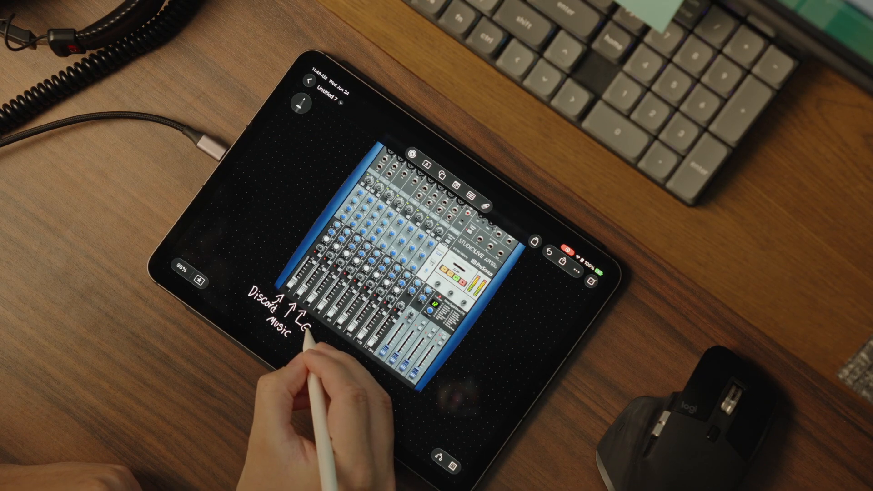
left_click(549, 252)
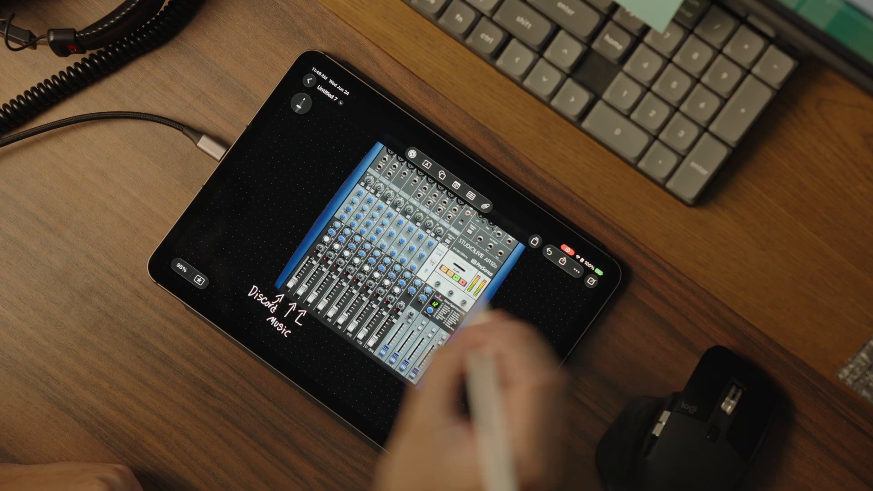
left_click_drag(307, 326, 323, 343)
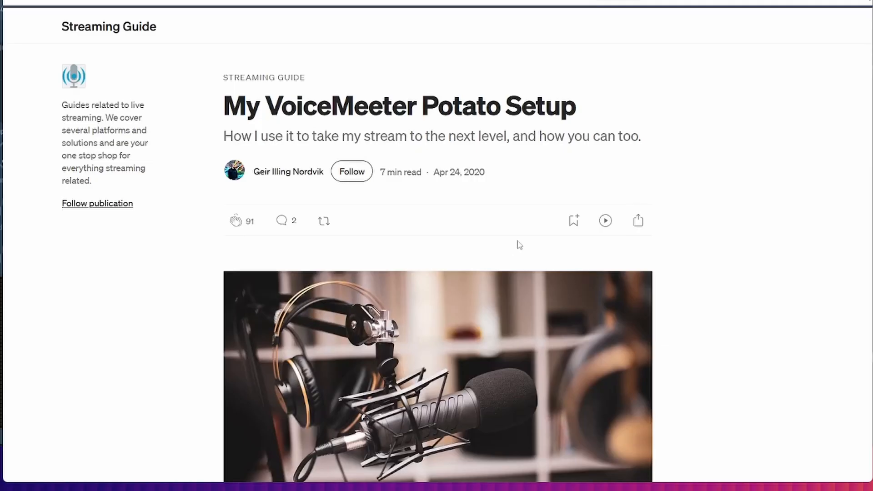
Step: Highlight the author's name and the title of the VoiceMeeter Potato setup article
left_click_drag(251, 172, 325, 173)
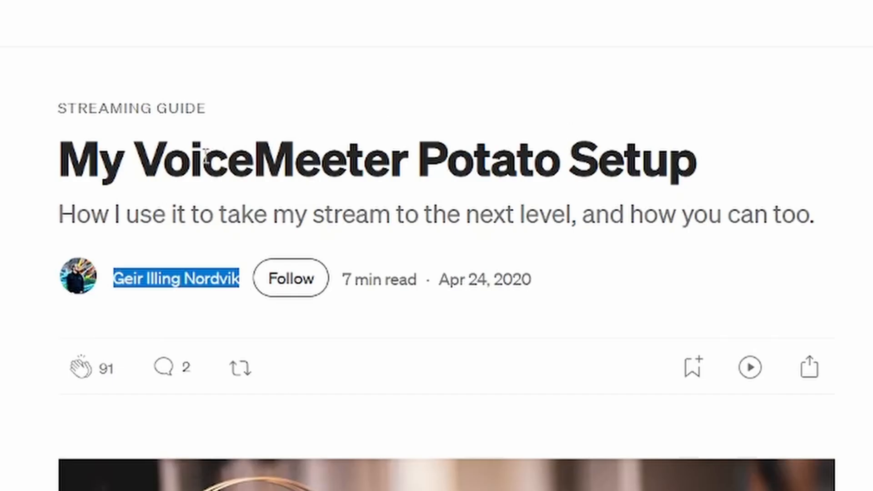
left_click_drag(59, 154, 770, 171)
left_click(773, 168)
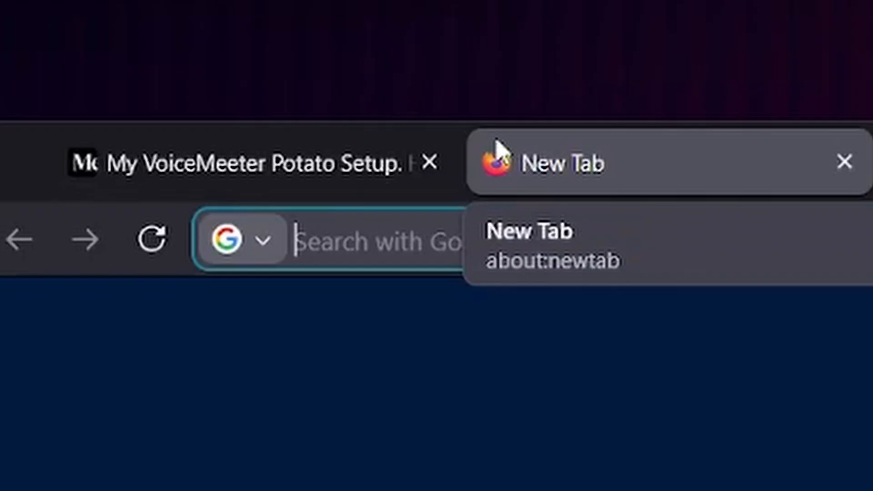
Step: Open the vb-audio.com website in the new browser tab
type("vb-audio.com")
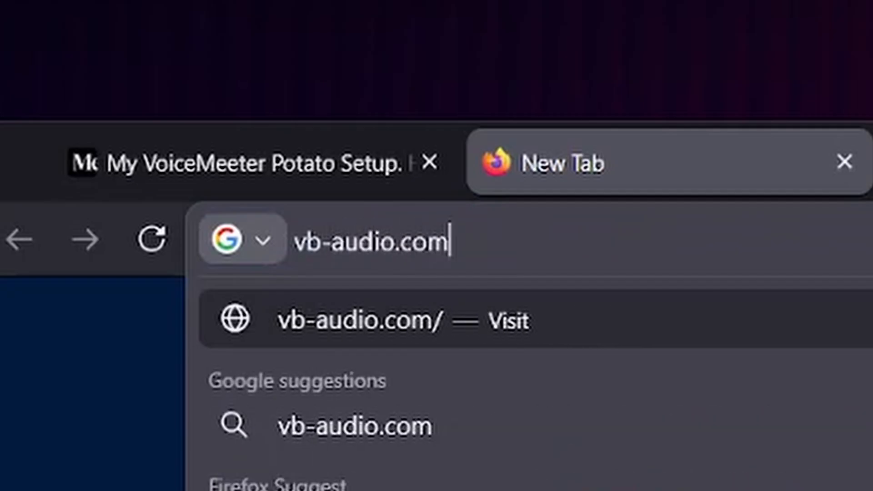
key("Return")
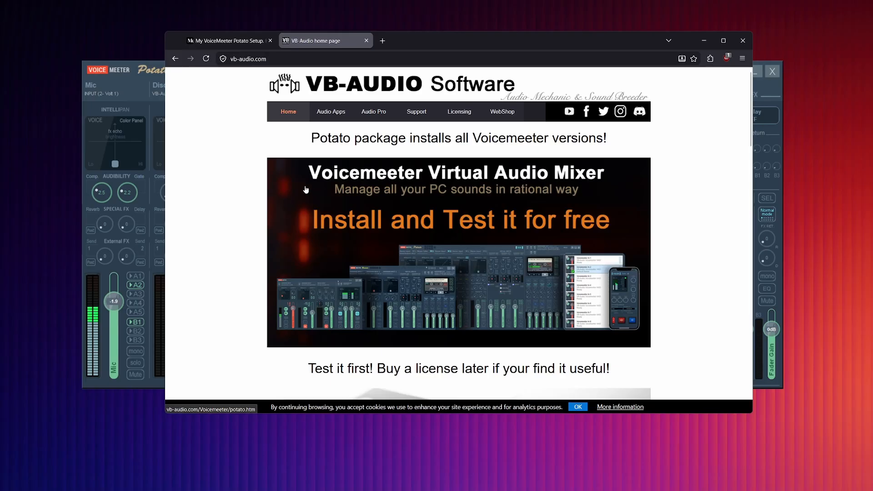
Step: Bring the VoiceMeeter Potato window forward, move it slightly down, and return to the browser
key("alt+Tab")
mouse_move(452, 70)
left_mouse_down()
mouse_move(465, 93)
mouse_move(469, 67)
mouse_move(468, 99)
mouse_move(455, 85)
left_mouse_up()
left_click(473, 45)
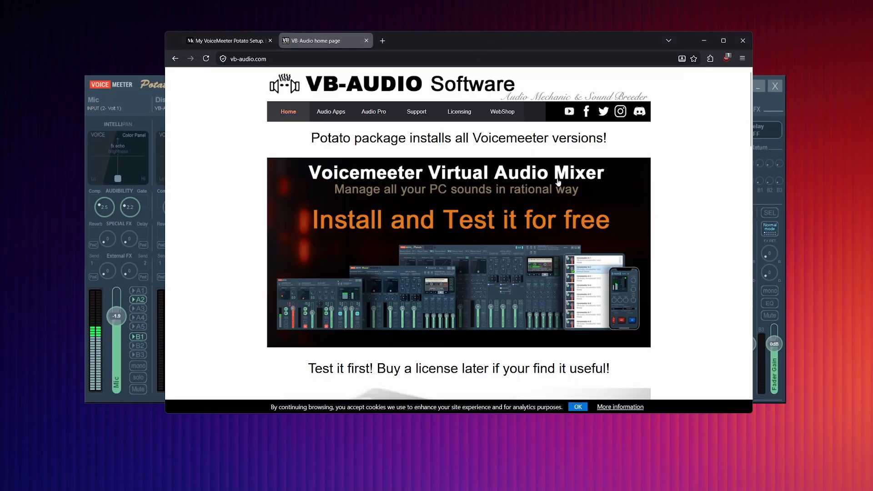
Step: Open the VB-Audio site's Audio Apps page and highlight the VB-CABLE Virtual Audio Device heading
left_click(336, 111)
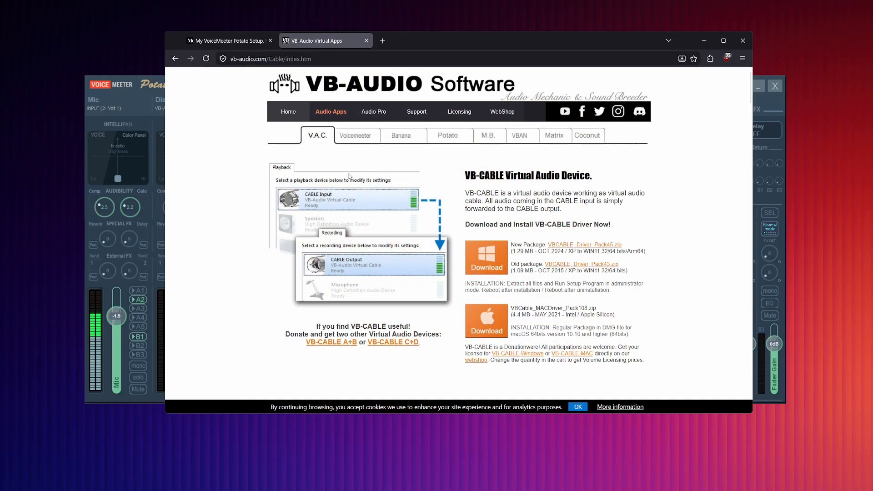
left_click_drag(476, 176, 635, 175)
left_click(634, 175)
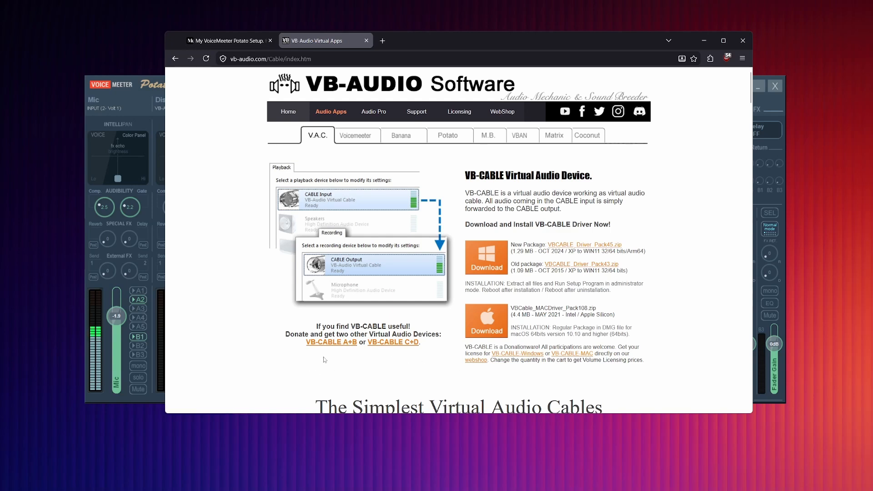
Step: Look through the Voicemeeter, Potato and Banana product pages to compare the mixer versions
left_click(351, 136)
scroll(268, 257, "down", 5)
scroll(257, 246, "up", 2)
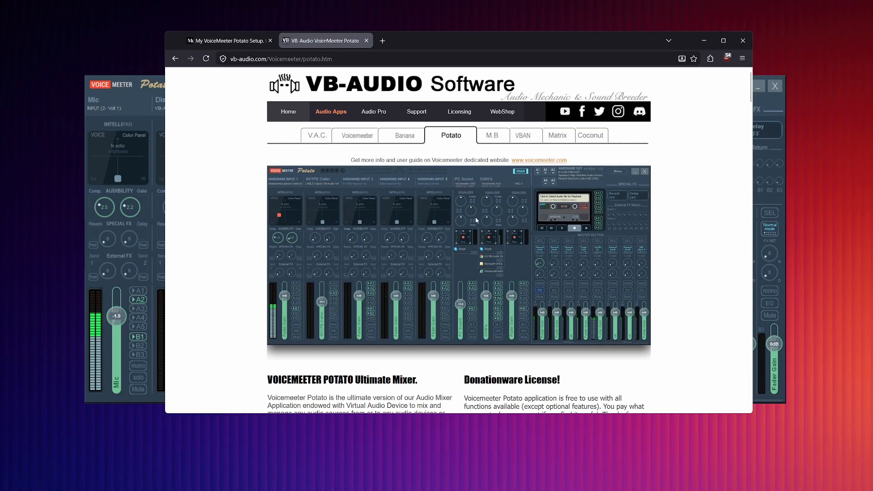
left_click(405, 136)
scroll(370, 207, "down", 2)
scroll(372, 195, "up", 2)
Step: Examine the basic Voicemeeter product page's mixer image and description, and return to the Potato page
left_click(354, 136)
scroll(382, 212, "down", 3)
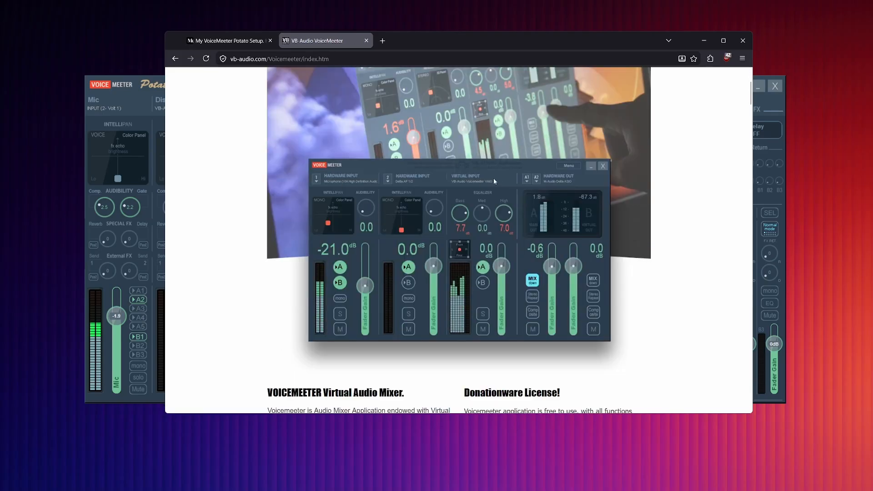
scroll(492, 183, "up", 3)
scroll(455, 174, "down", 3)
scroll(454, 227, "up", 3)
scroll(437, 233, "down", 4)
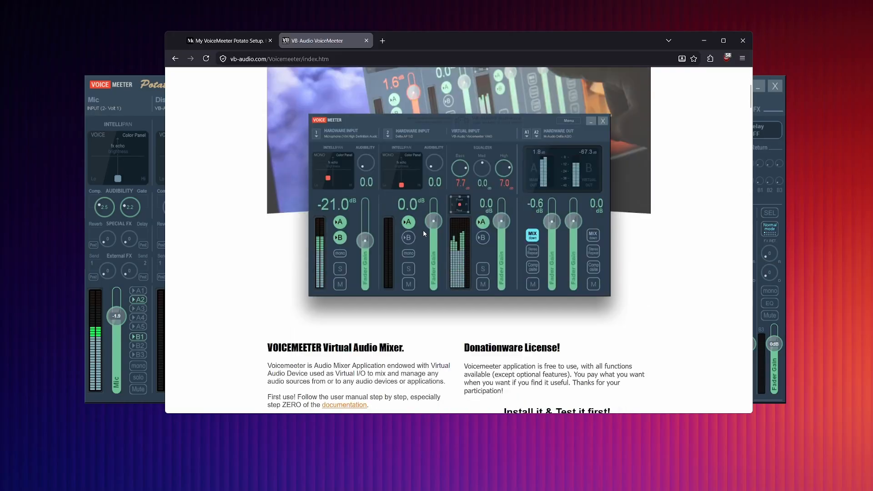
scroll(430, 223, "down", 2)
scroll(441, 212, "up", 6)
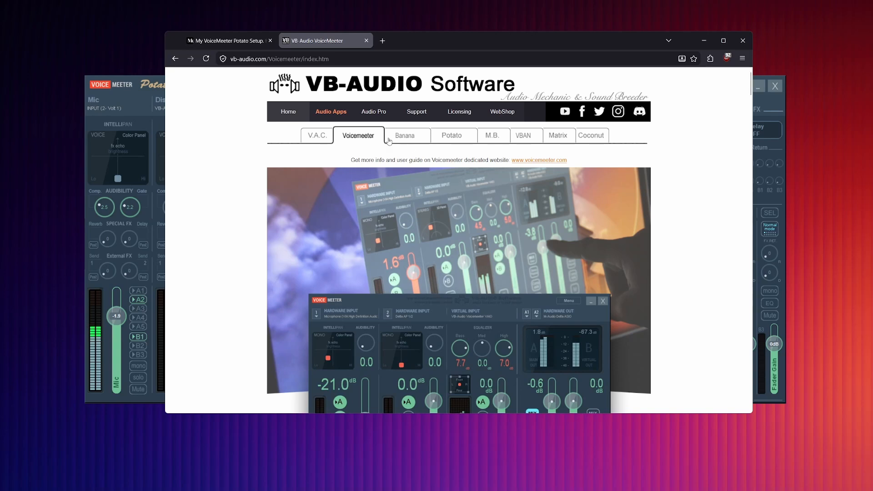
left_click(451, 136)
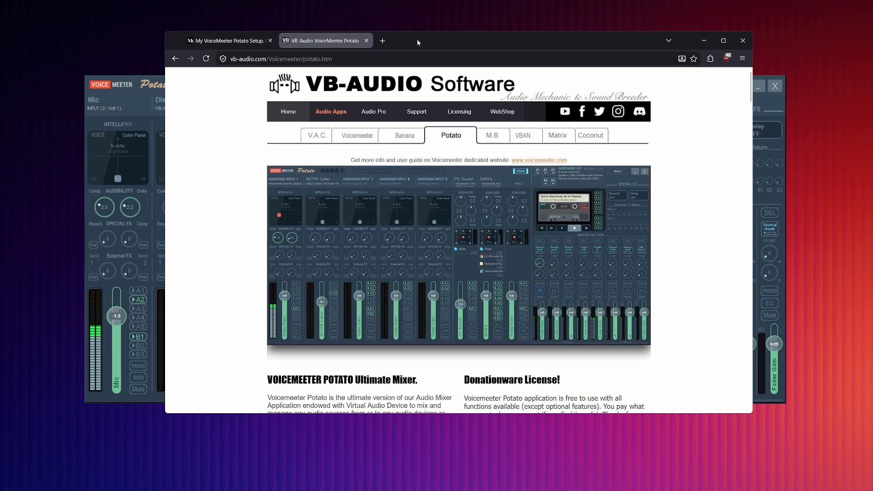
Step: Switch to VoiceMeeter Potato and view the input devices available for the Mic strip, keeping the current selection
left_click(138, 103)
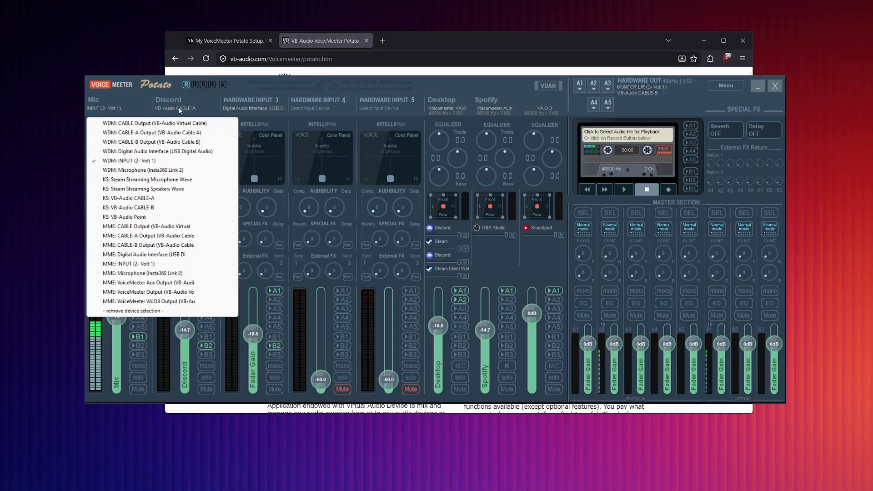
left_click(459, 89)
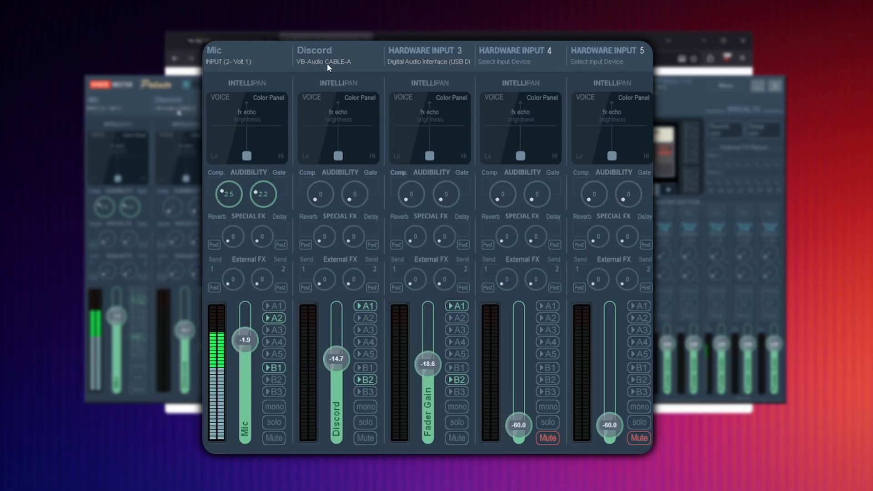
Step: Rename the Hardware Input 3 strip as Switch
left_click(412, 53)
type("Switch")
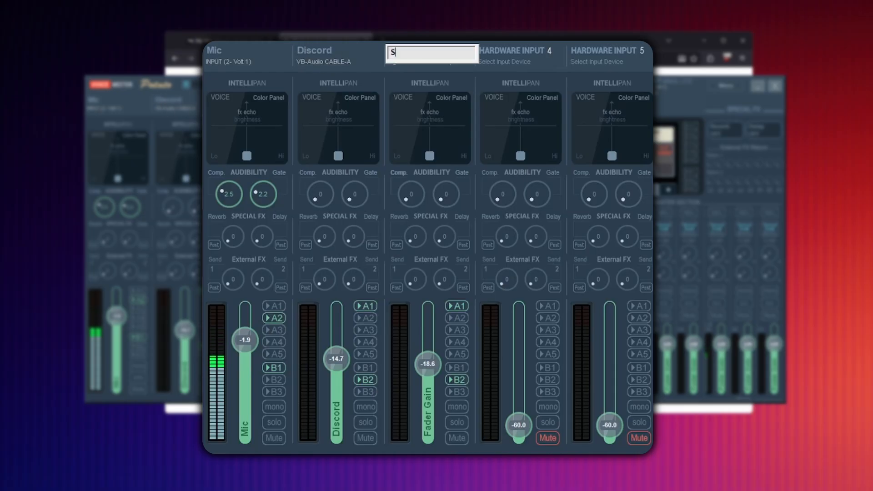
key("Return")
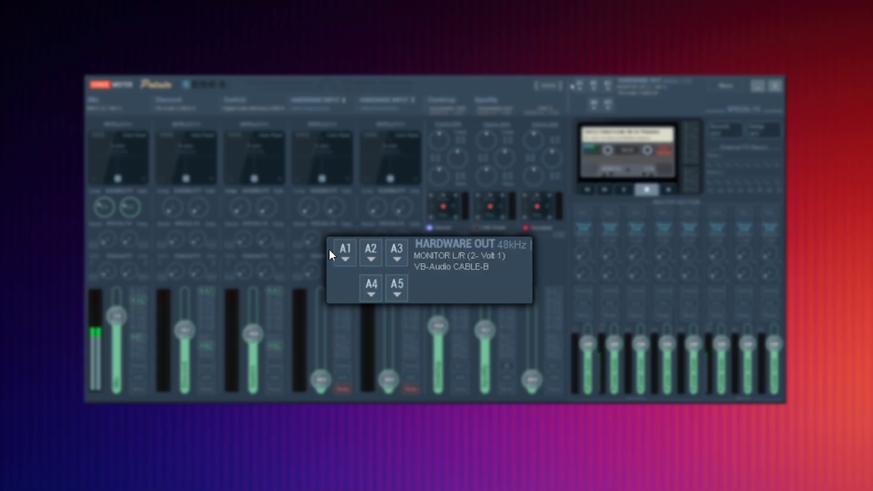
Step: View the devices that can be assigned to the hardware outputs, and close the list without choosing one
left_click(361, 246)
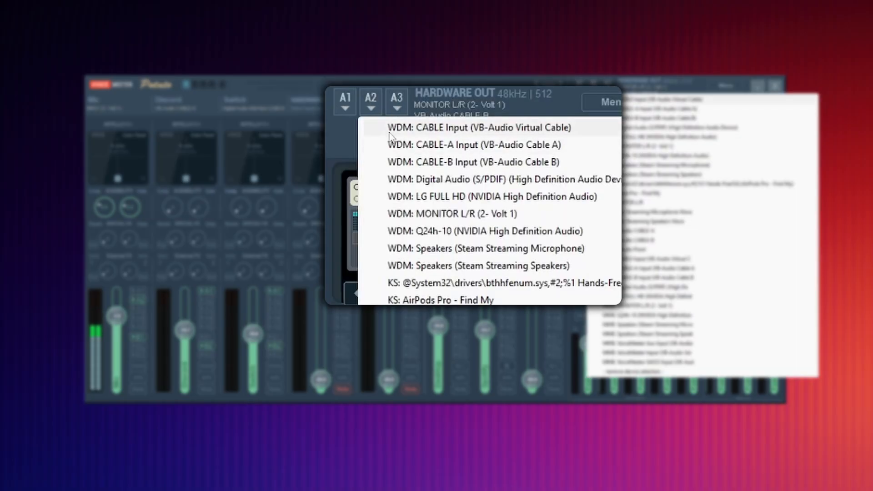
left_click(502, 106)
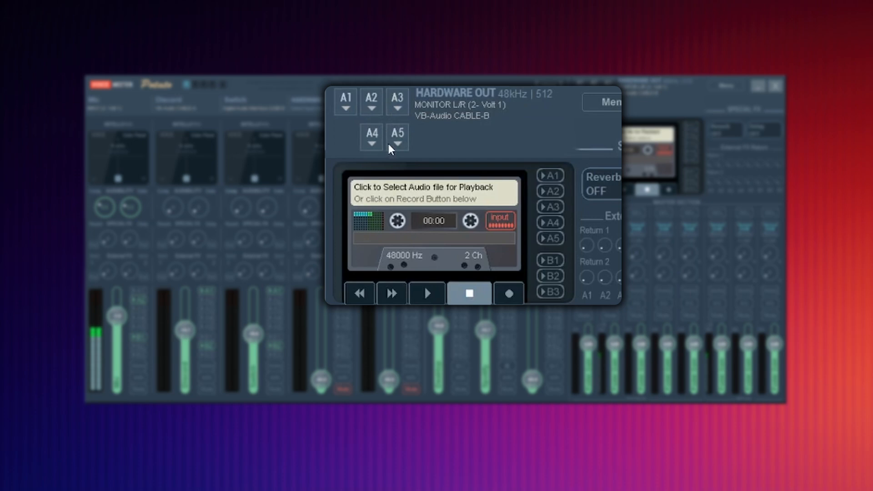
left_click(470, 159)
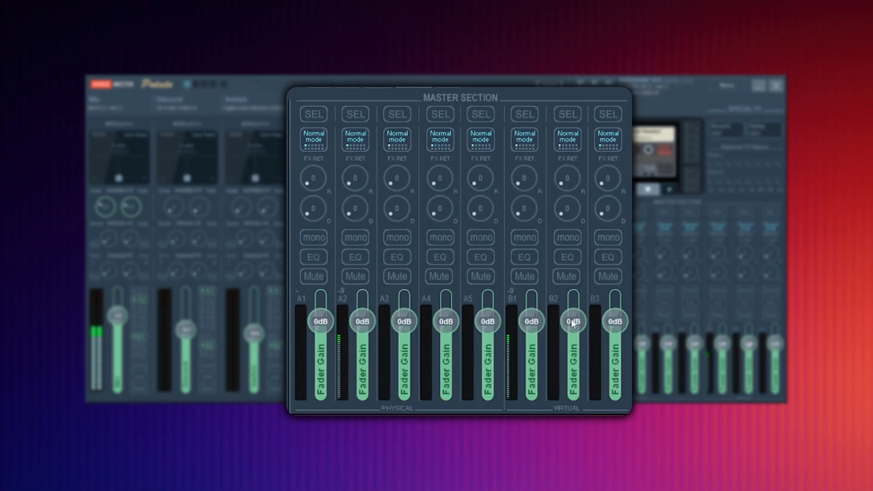
Step: Pull the B2 master fader down and reset it to 0 dB
left_click_drag(571, 320, 560, 488)
double_click(572, 390)
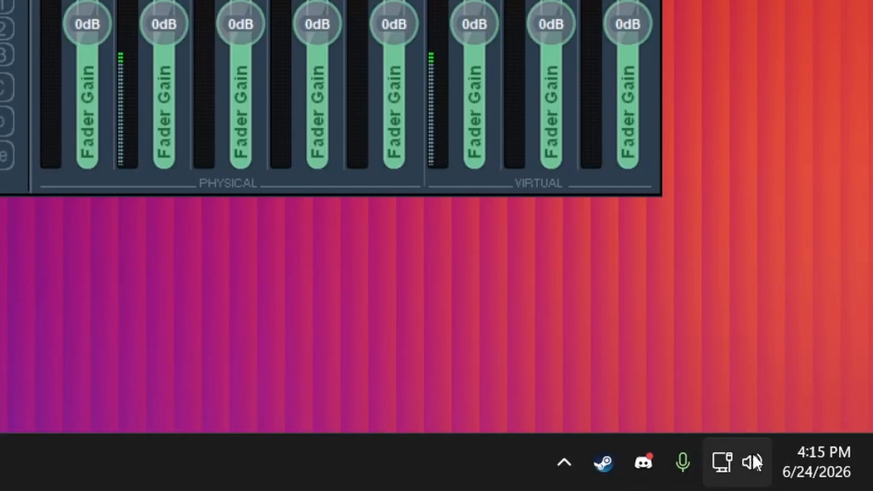
Step: Open the Windows Sound settings to view the output device choices, and switch back to the VoiceMeeter Potato window
left_click(752, 460)
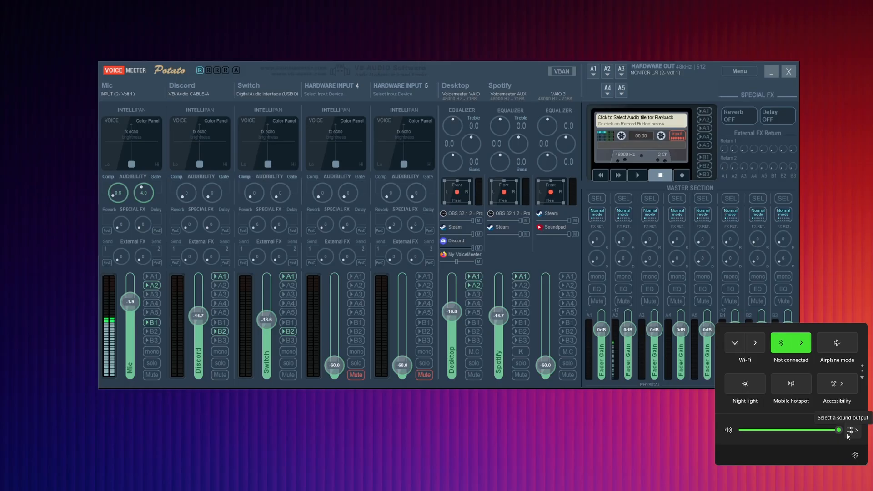
left_click(801, 326)
left_click(746, 454)
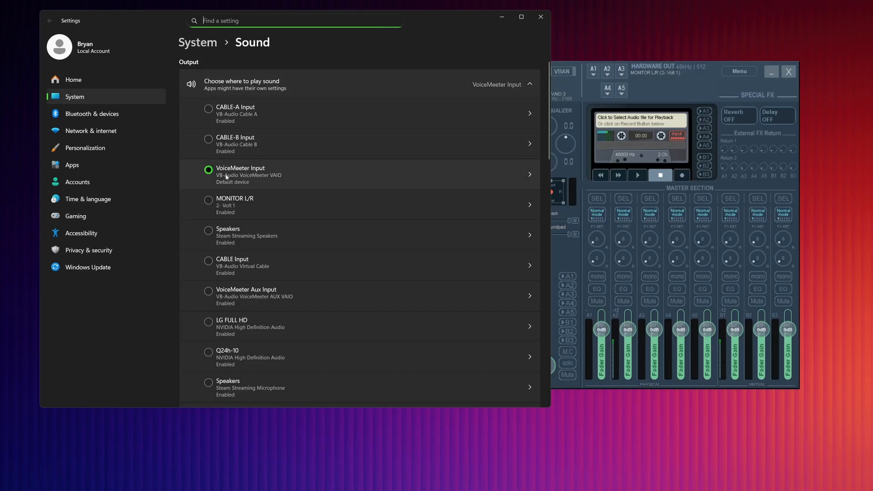
left_click(660, 96)
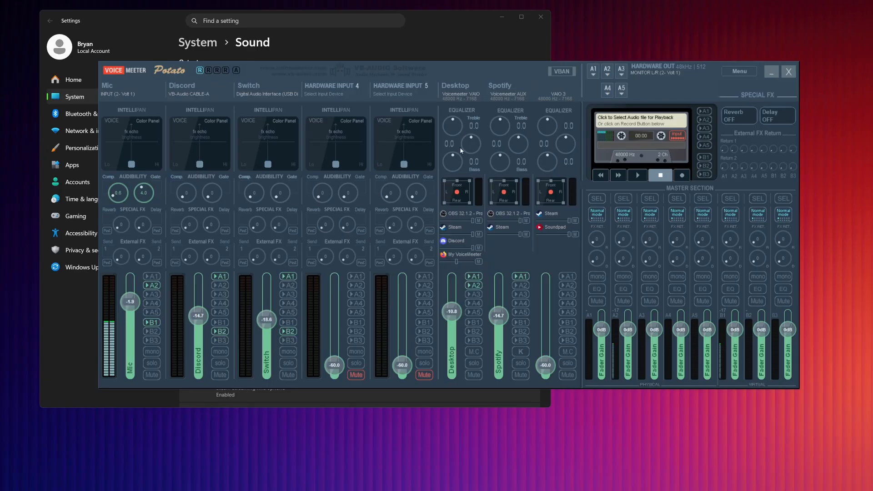
Step: Compare the Windows output device list with the Desktop strip in VoiceMeeter Potato, and collapse the list
left_click(401, 45)
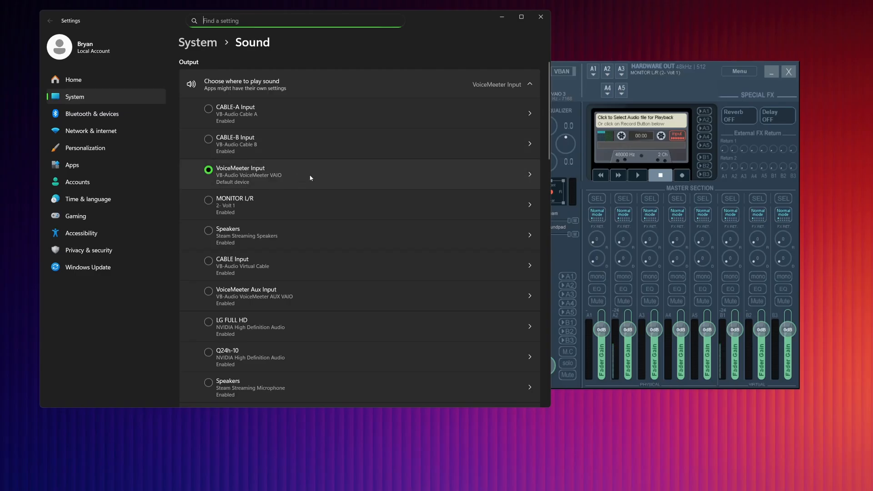
key("alt+Tab")
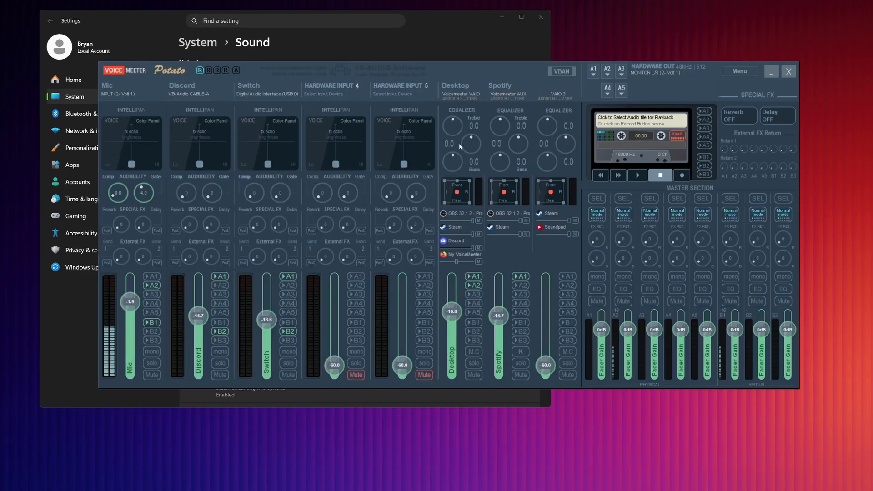
key("alt+Tab")
left_click(286, 80)
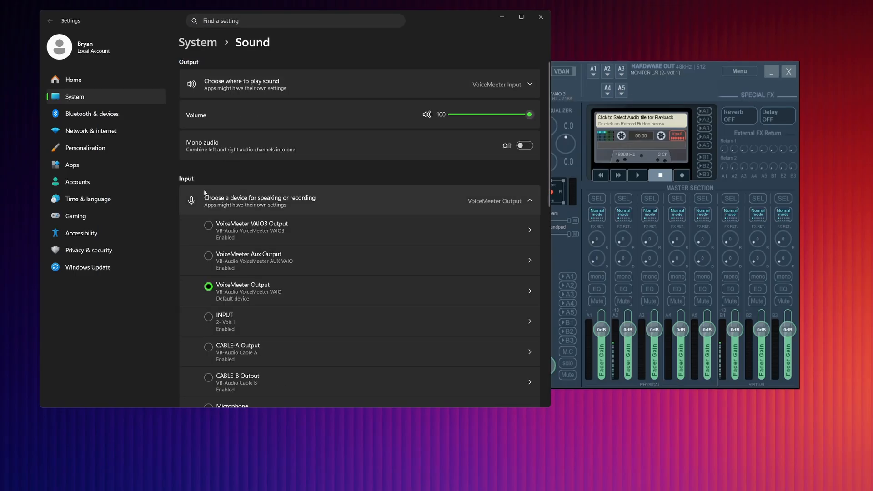
Step: View the properties of the VoiceMeeter Output input device, return to the Sound page, and switch to VoiceMeeter Potato
scroll(229, 248, "down", 1)
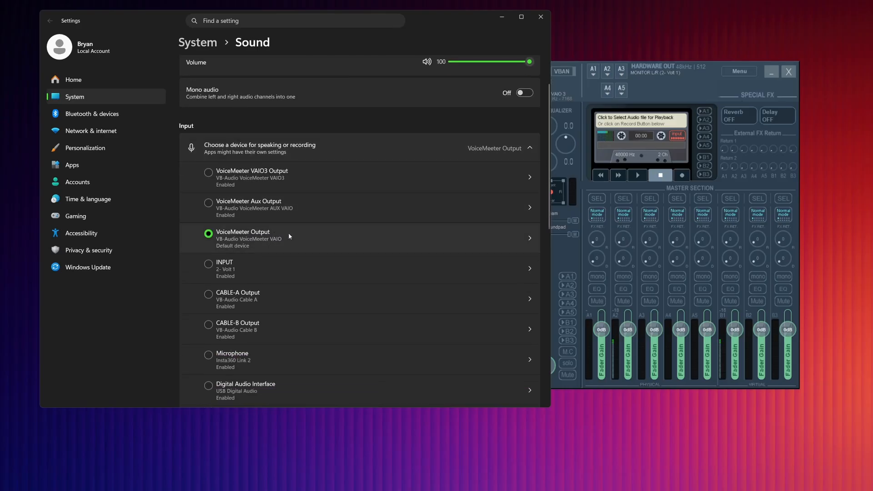
left_click(452, 231)
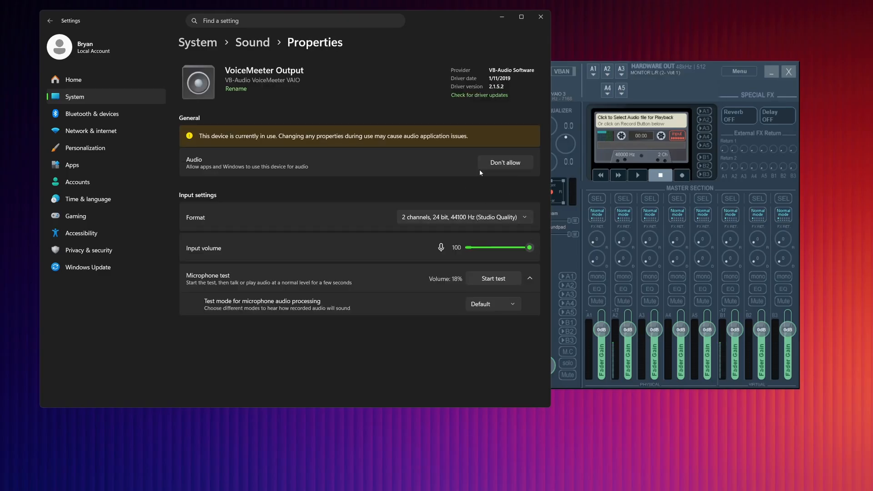
left_click(253, 43)
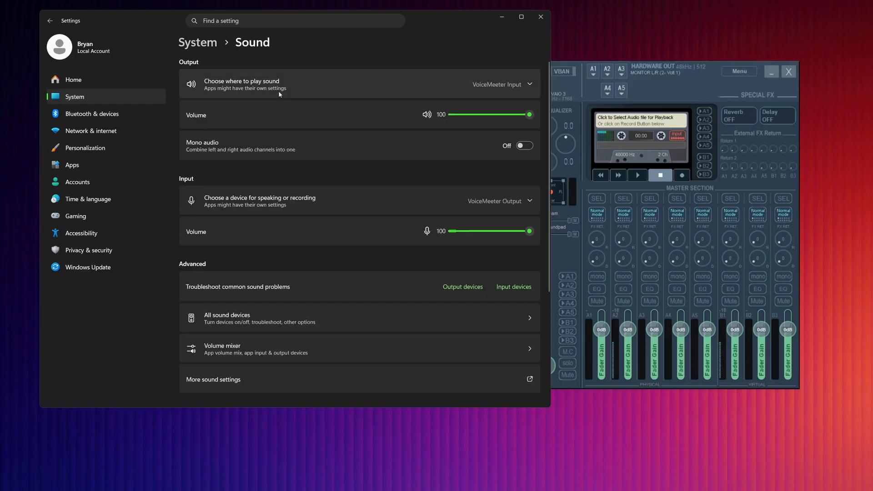
key("alt+Tab")
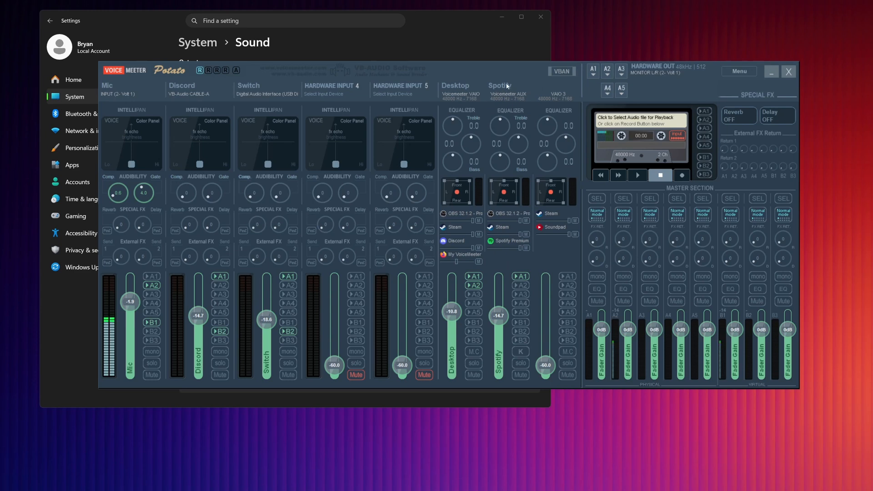
left_click(438, 29)
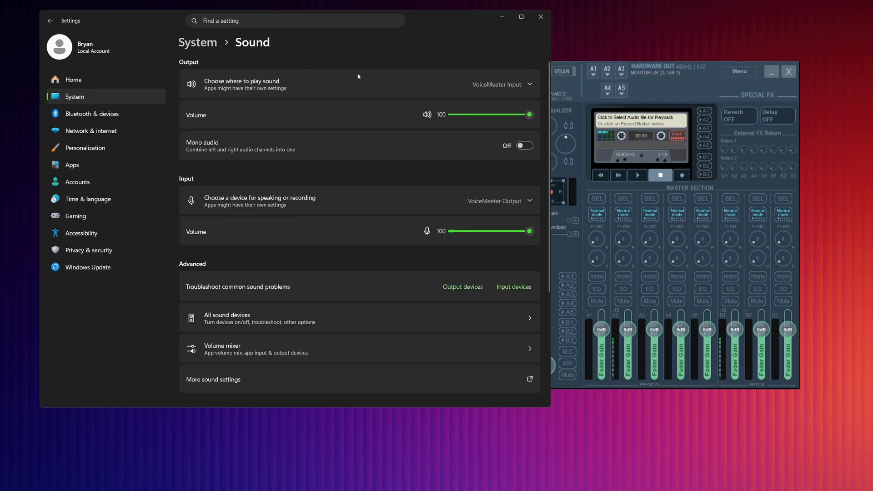
scroll(311, 187, "down", 2)
scroll(310, 188, "down", 2)
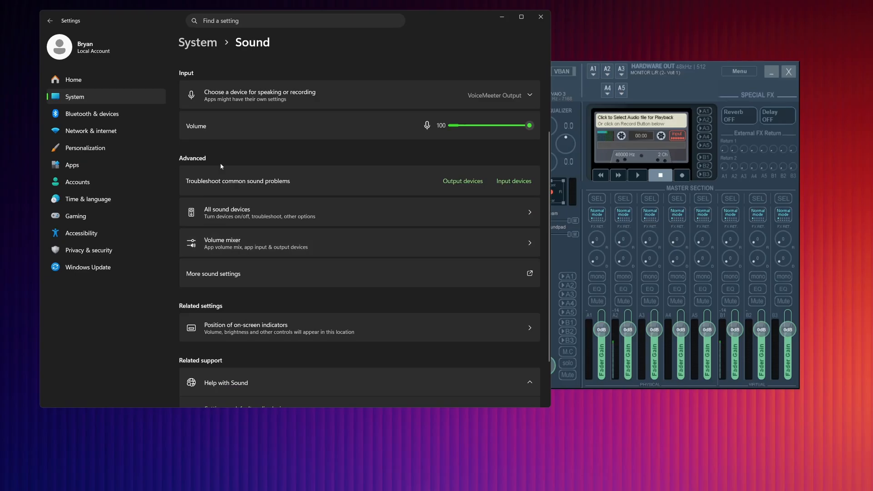
left_click(223, 251)
scroll(261, 191, "down", 1)
scroll(260, 190, "down", 3)
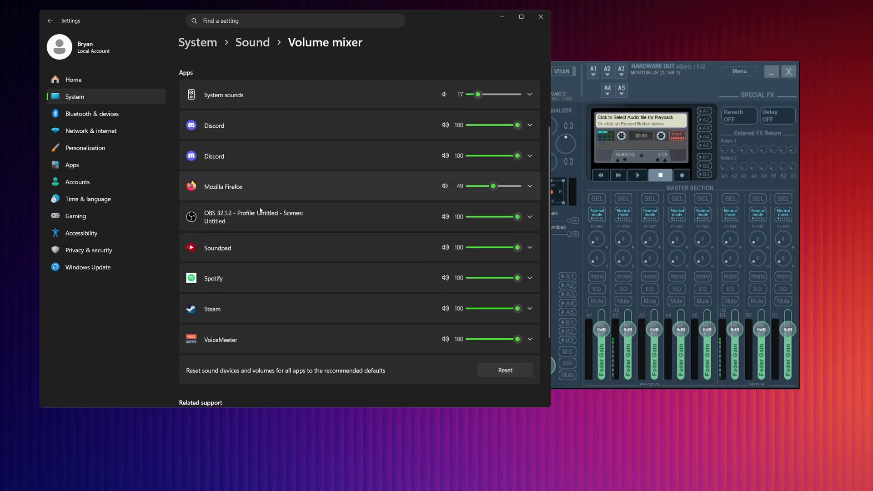
left_click(221, 283)
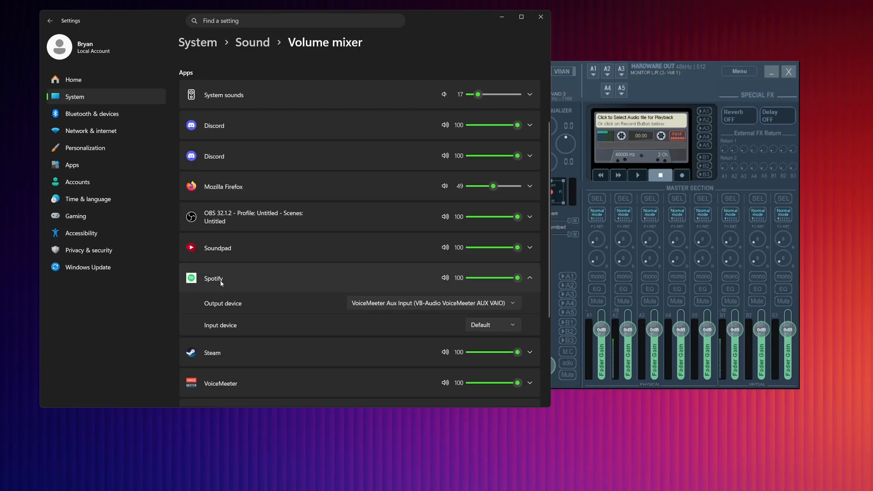
Step: Set Spotify's output device to Default in the volume mixer
scroll(243, 274, "down", 2)
left_click(432, 251)
left_click(437, 140)
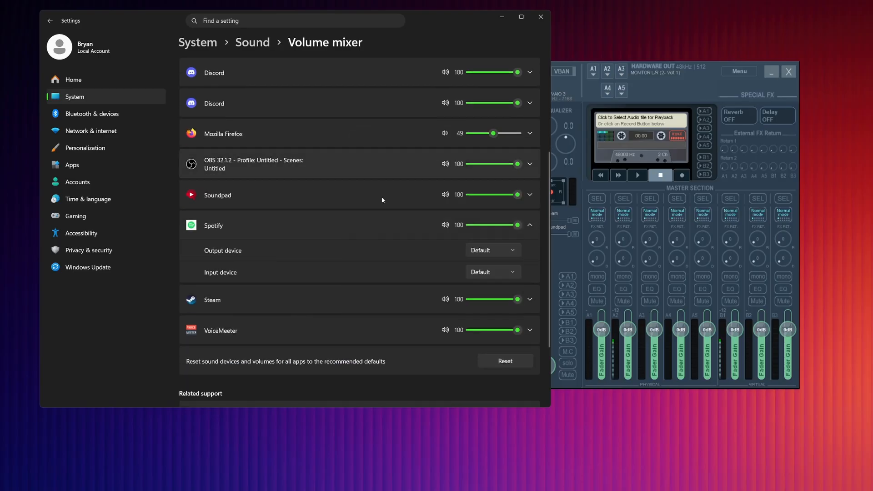
Step: Set Spotify's output device to VoiceMeeter Aux Input (VB-Audio VoiceMeeter AUX VAIO), and return to VoiceMeeter Potato
left_click(484, 253)
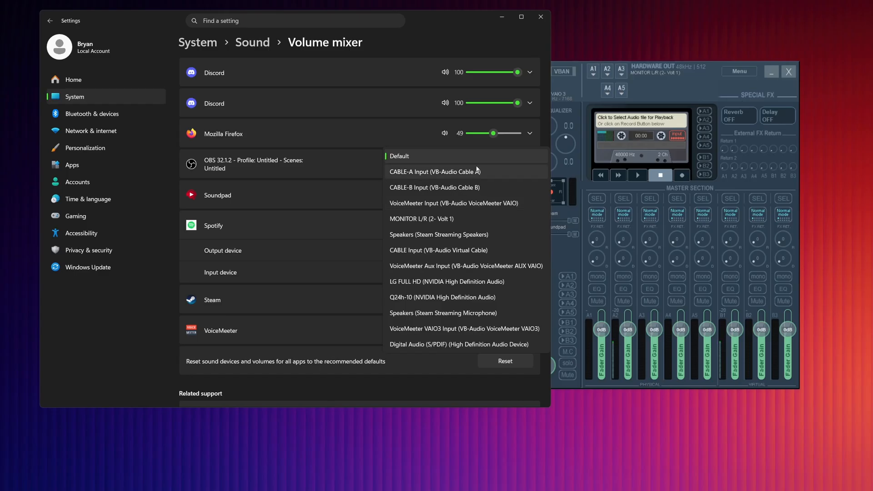
left_click(665, 98)
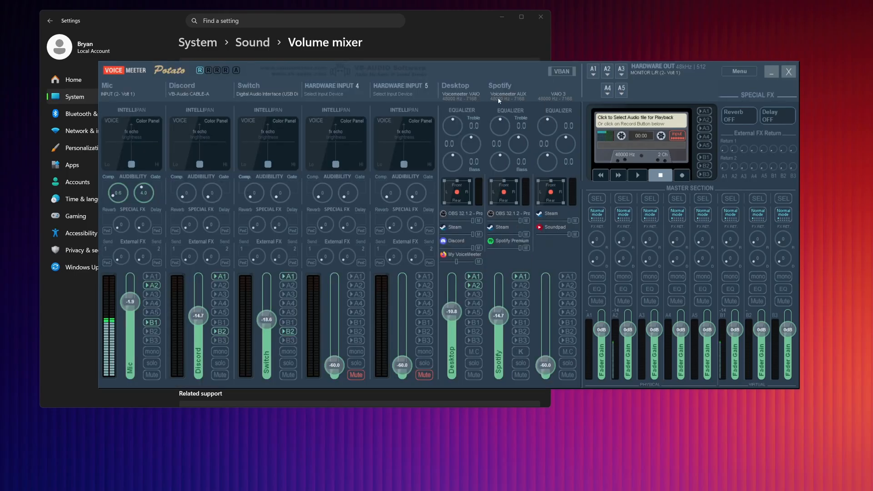
left_click(464, 35)
left_click(484, 250)
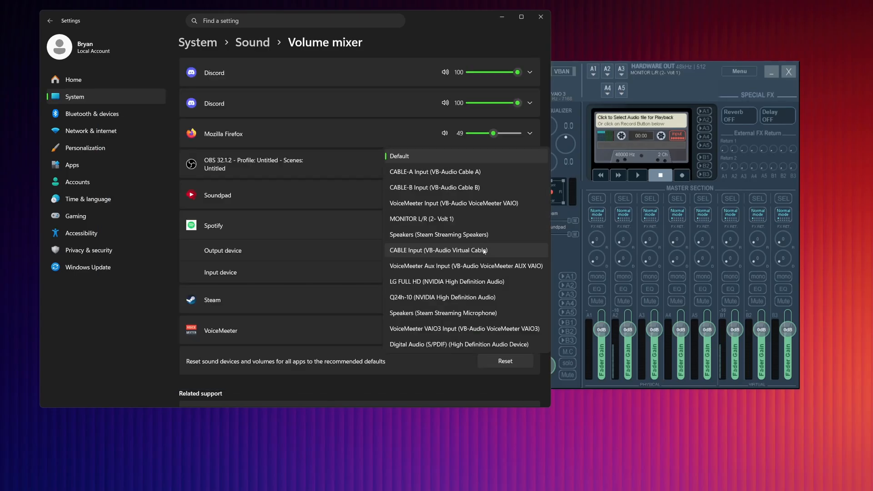
left_click(497, 267)
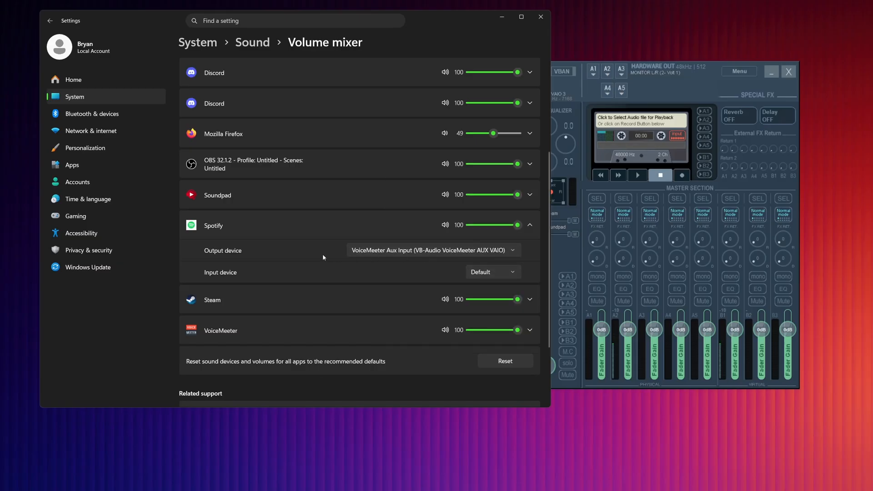
left_click(681, 95)
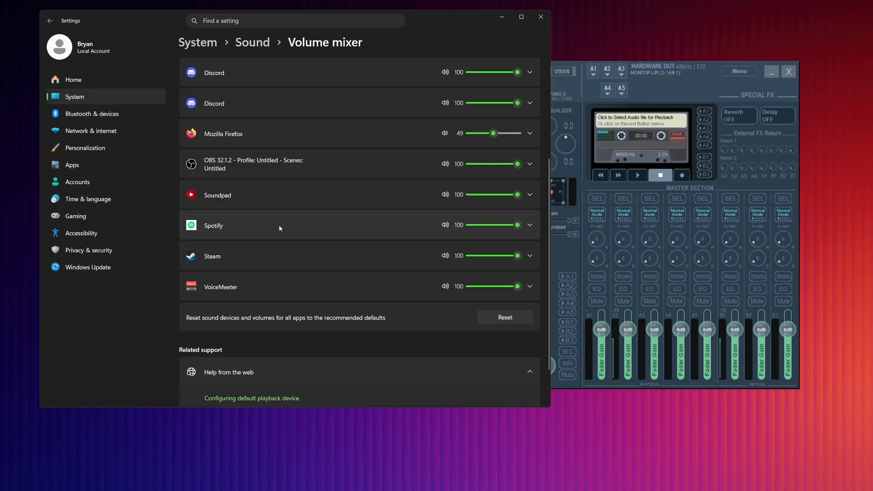
left_click(659, 97)
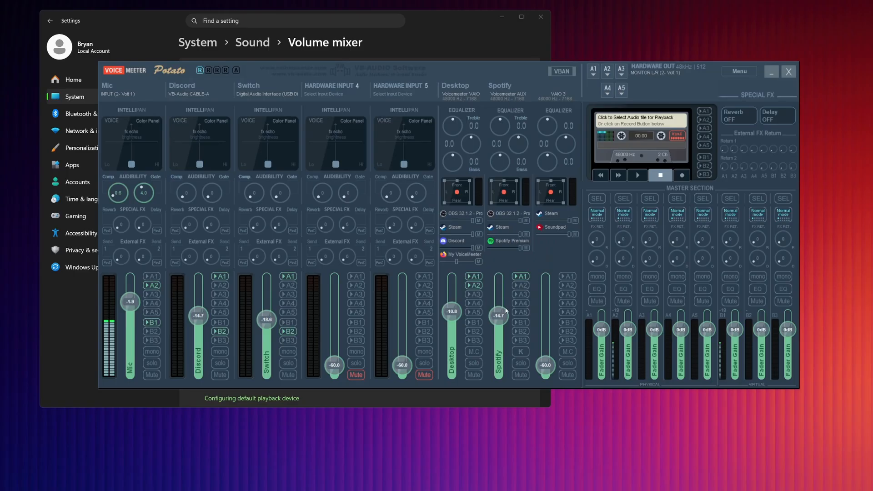
Step: Examine the microphone and speaker device choices in Discord's voice settings without choosing another device
left_click(529, 28)
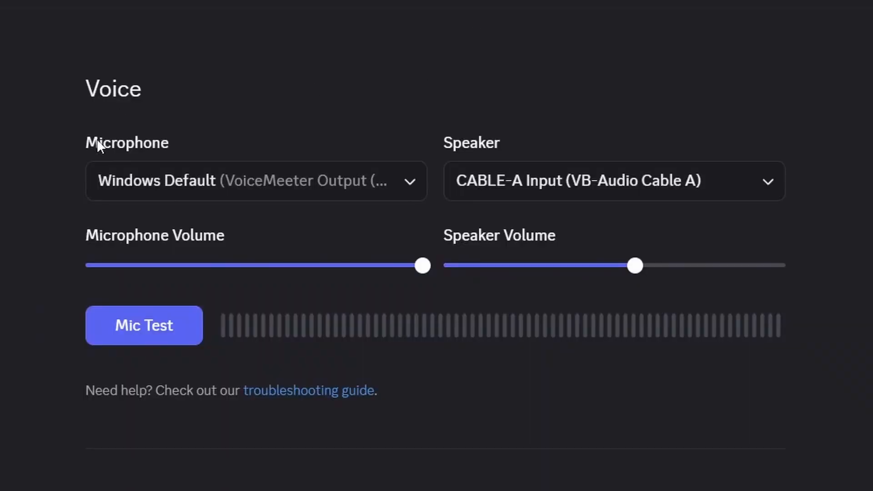
left_click(178, 196)
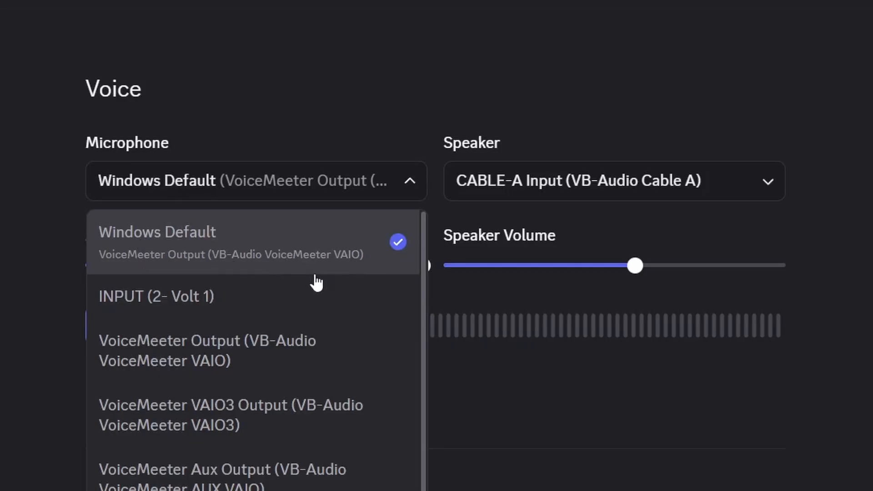
left_click(489, 174)
left_click(518, 177)
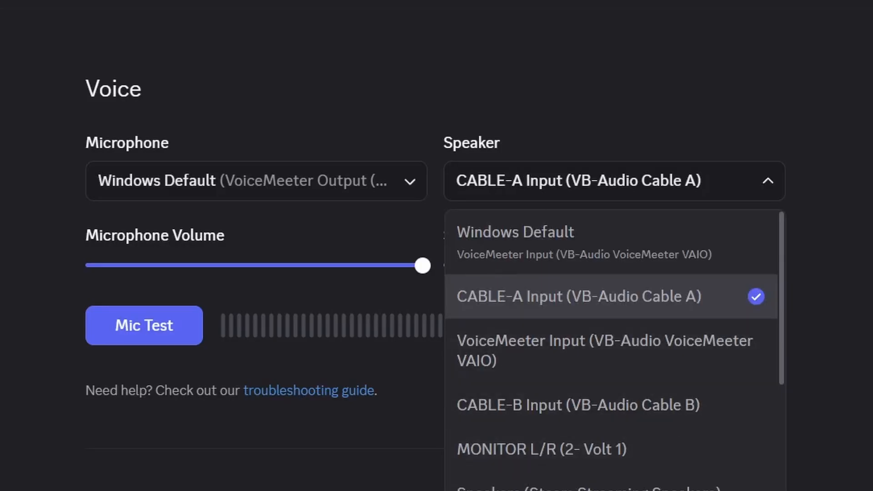
scroll(511, 450, "down", 2)
scroll(510, 450, "up", 2)
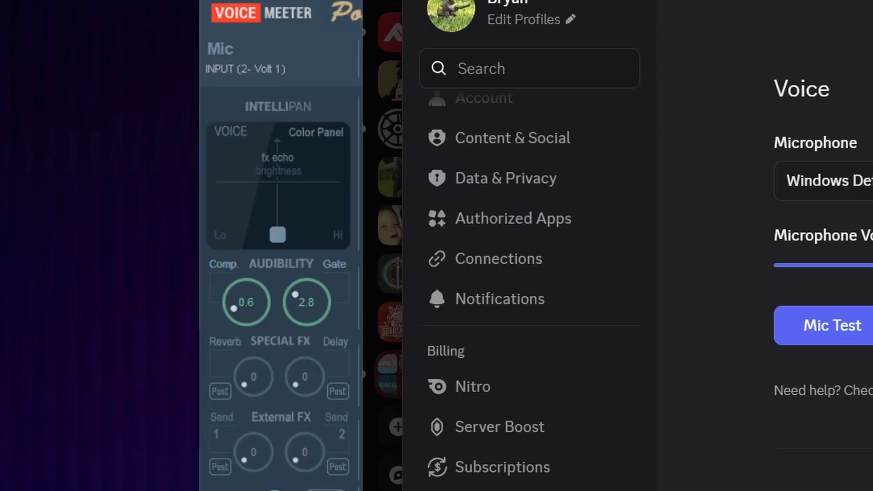
Step: Switch to VoiceMeeter Potato, view the devices available for Hardware Input 4, and close the list without choosing one
key("alt+Tab")
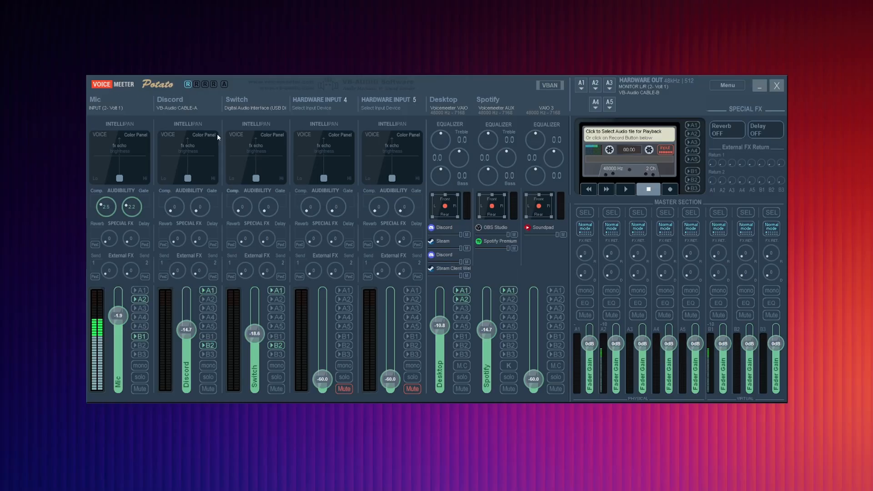
left_click(322, 110)
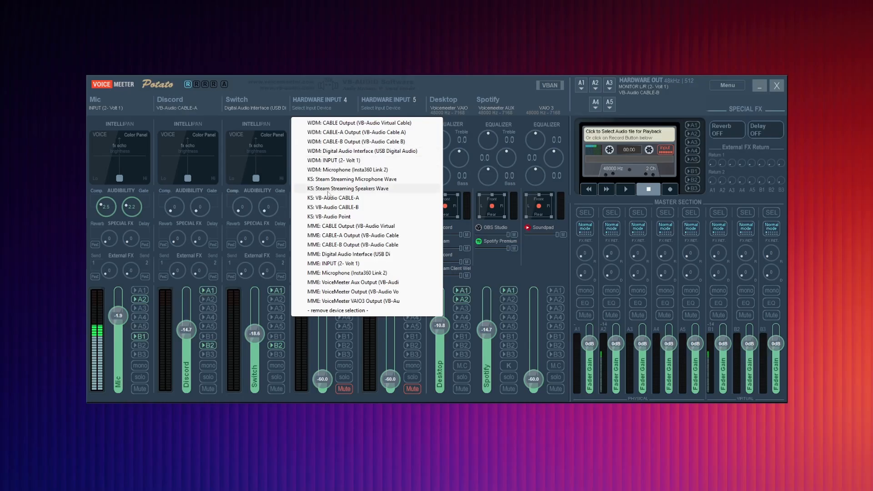
left_click(459, 82)
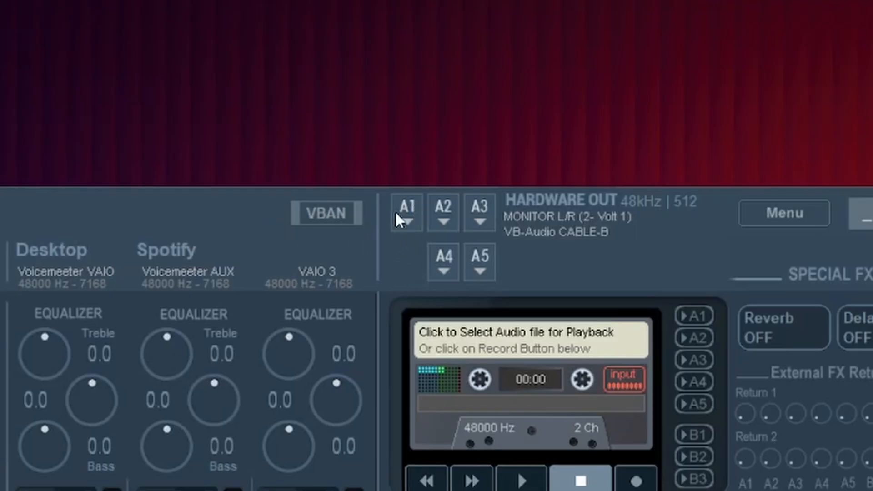
Step: Assign WDM: MONITOR L/R (2- Volt 1) to hardware output A1, and view the device choices for A2
left_click(405, 206)
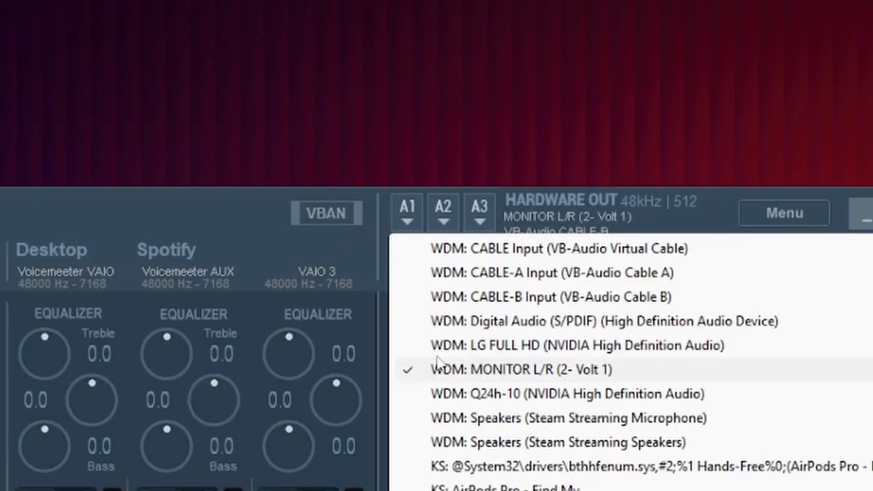
left_click(586, 370)
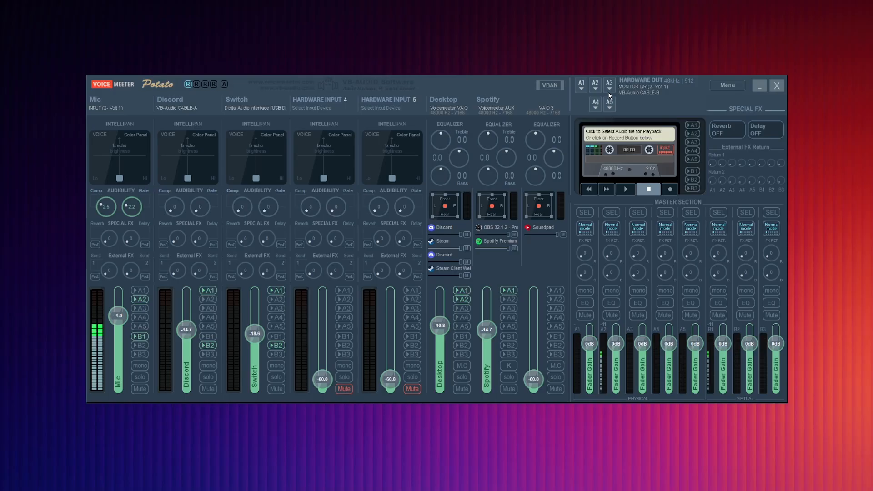
left_click(596, 87)
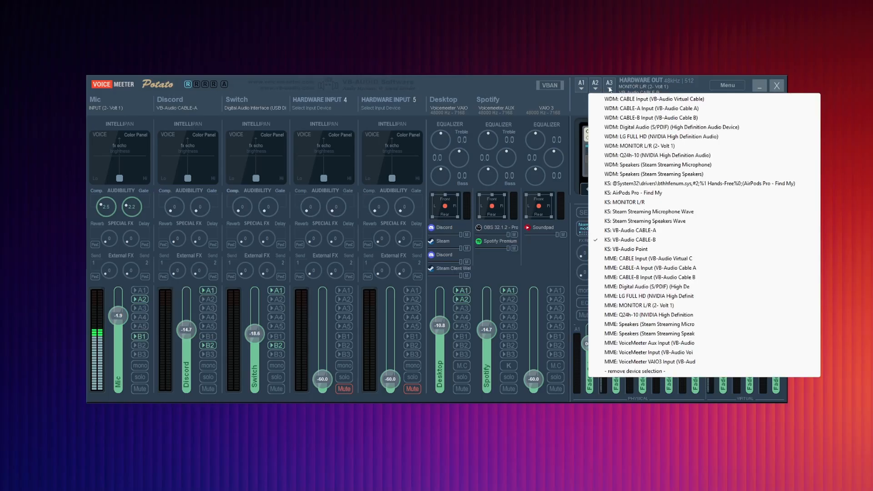
left_click(682, 84)
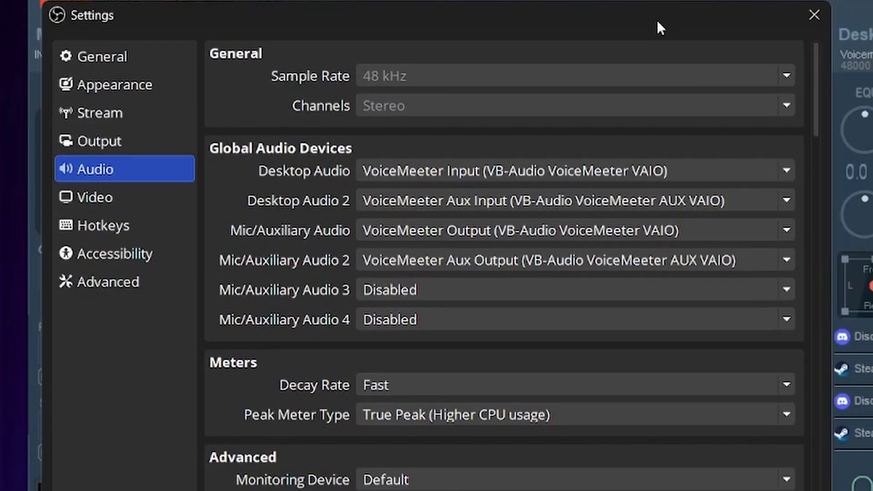
Step: View OBS's streaming output settings, return to its audio settings, and move the window around to compare the global audio devices with the VoiceMeeter strips
left_click(108, 141)
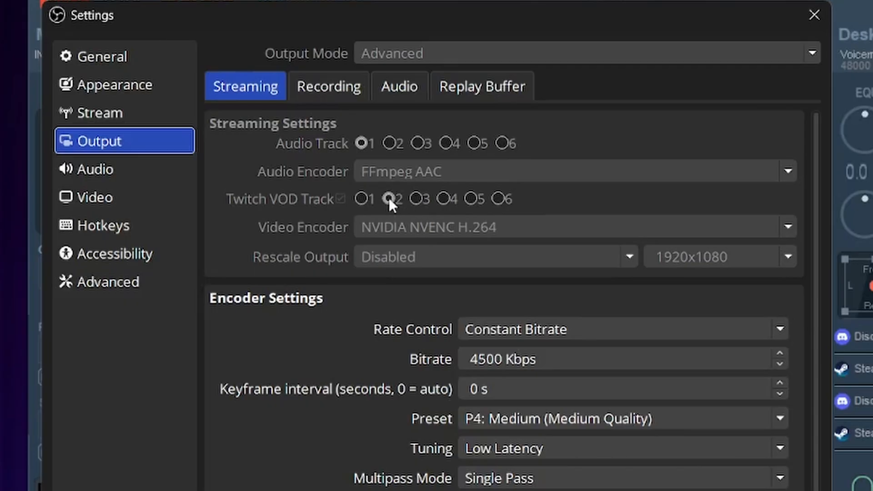
left_click(154, 166)
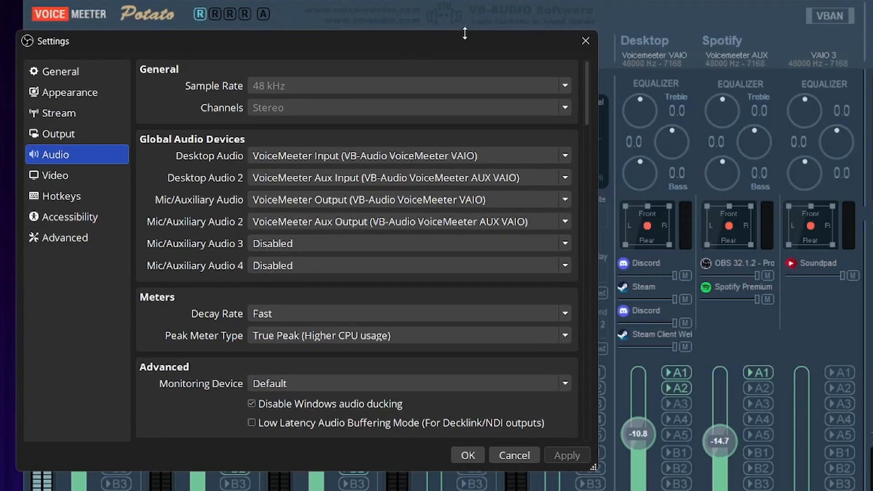
left_click_drag(464, 31, 682, 29)
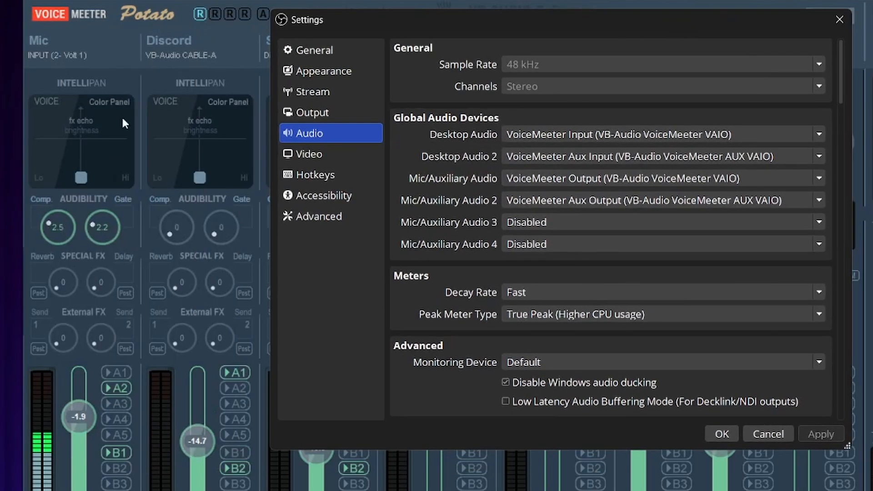
left_click_drag(552, 20, 287, 37)
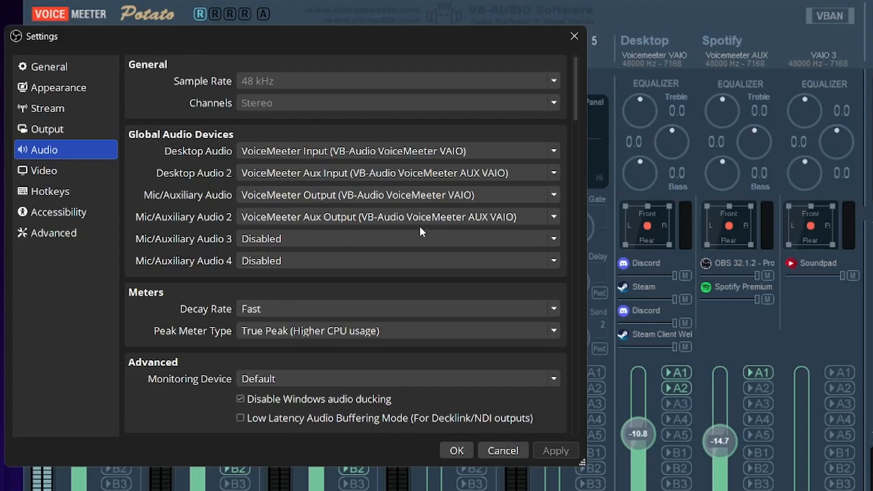
left_click_drag(486, 39, 826, 27)
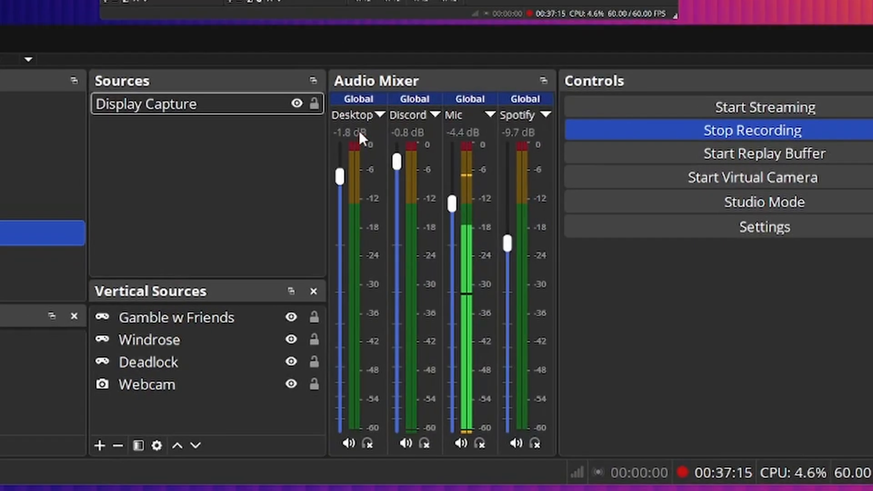
Step: Open OBS's advanced audio properties to view the recording track assignments of the mixer sources
right_click(387, 79)
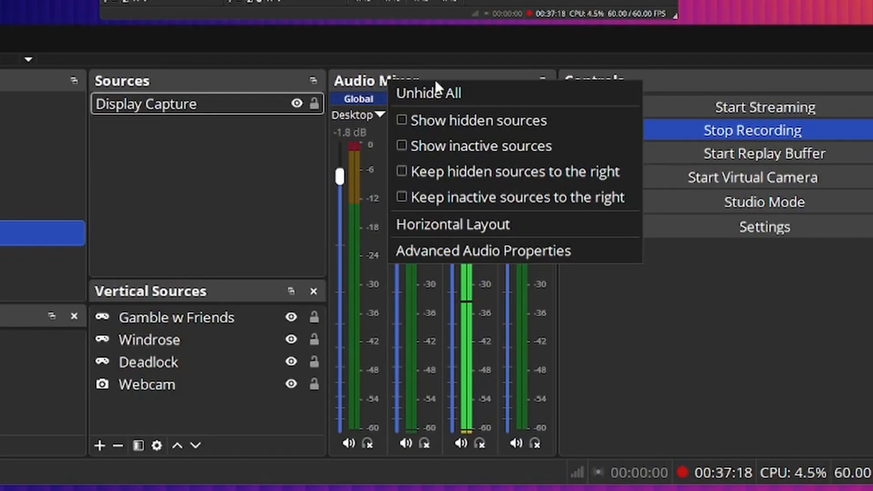
left_click(471, 249)
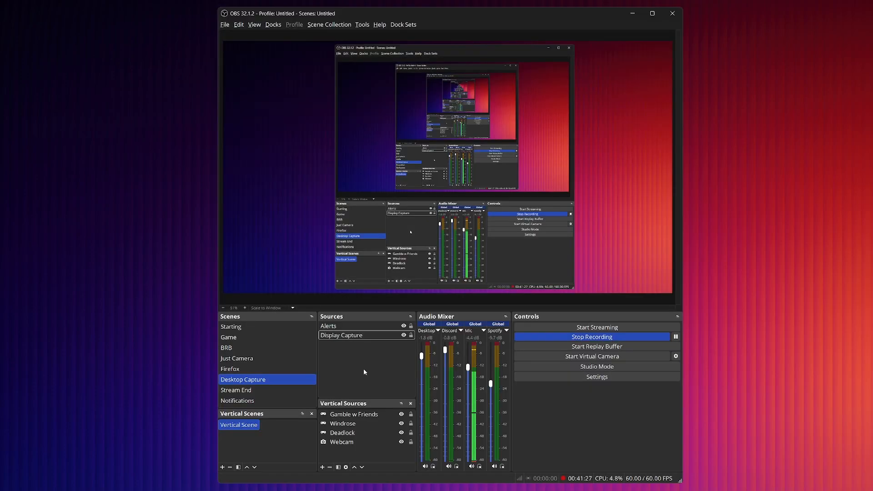
Step: Enable Control audio via OBS in the properties of the Alerts source and apply the change
left_click(330, 335)
left_click(345, 326)
right_click(351, 326)
left_click(366, 304)
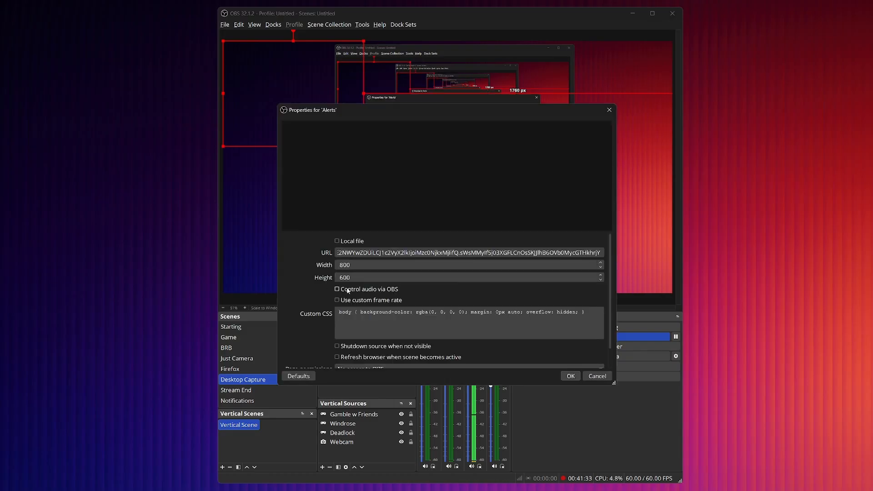
left_click(337, 290)
left_click(570, 376)
Step: Examine the track assignments of Alerts, Desktop, Discord, Mic and Spotify in the advanced audio properties, and close the dialog
right_click(425, 319)
right_click(429, 320)
left_click(477, 385)
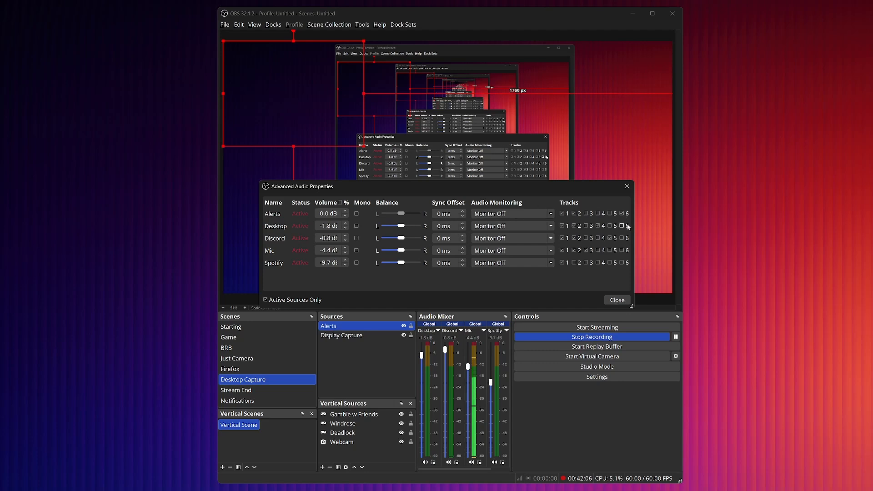
left_click(617, 300)
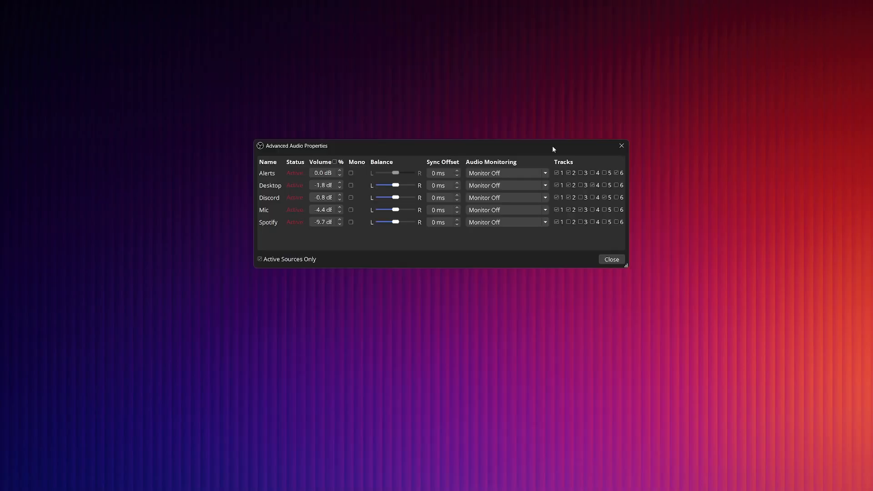
Step: Switch to the recording's timeline in the video editor and delete the clips on the first two audio tracks shown
left_click_drag(552, 150, 529, 159)
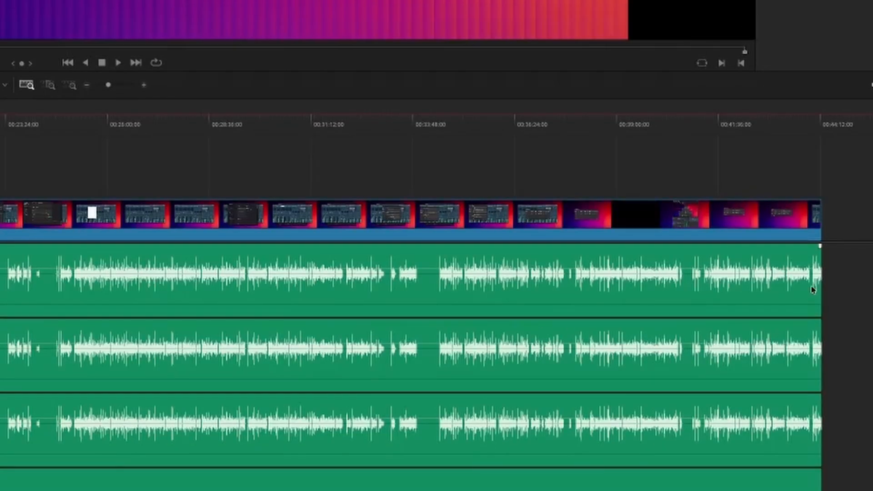
left_click_drag(852, 304, 725, 364)
key("Delete")
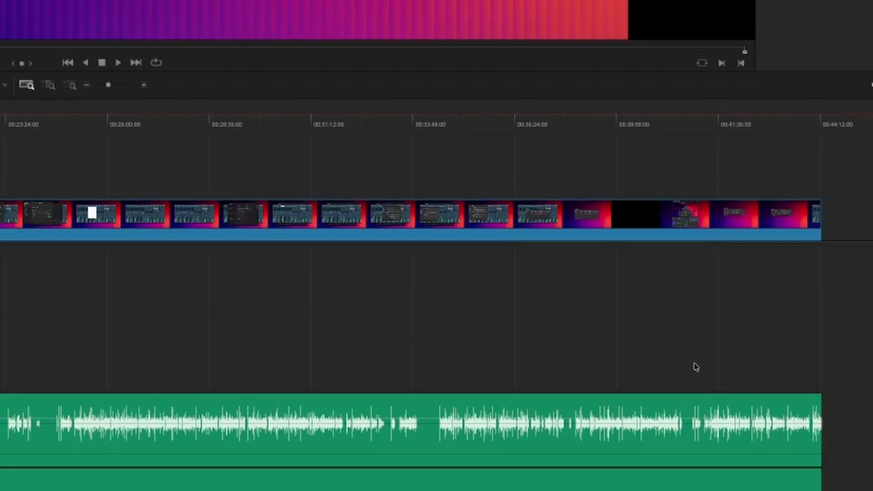
Step: Examine the three remaining audio clips on the timeline by selecting each in turn, and clear the selection
scroll(695, 362, "down", 2)
scroll(411, 378, "down", 2)
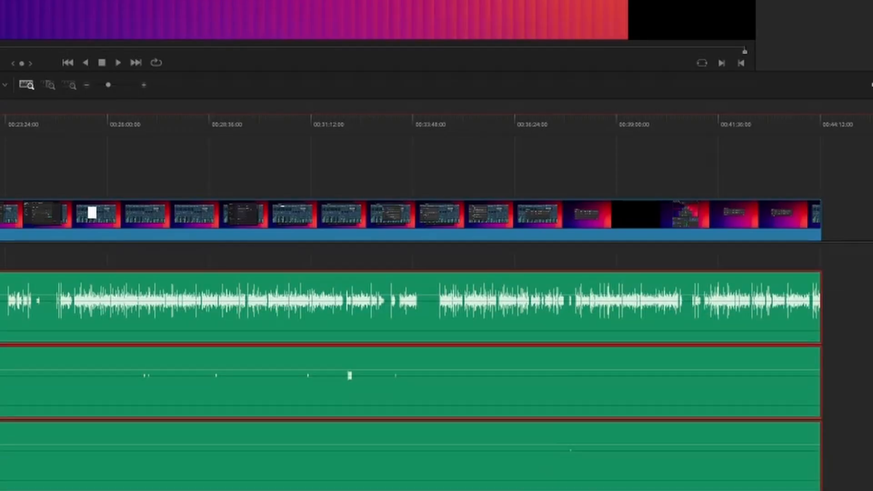
left_click(65, 183)
left_click(819, 246)
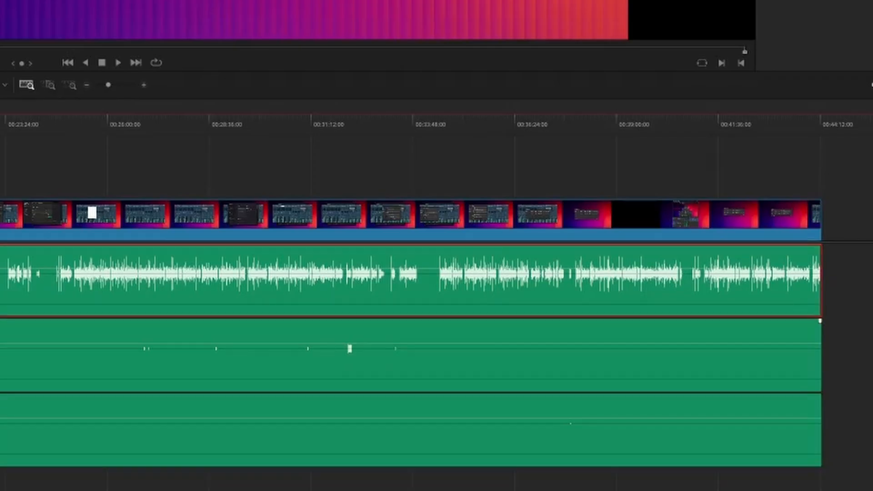
left_click(819, 320)
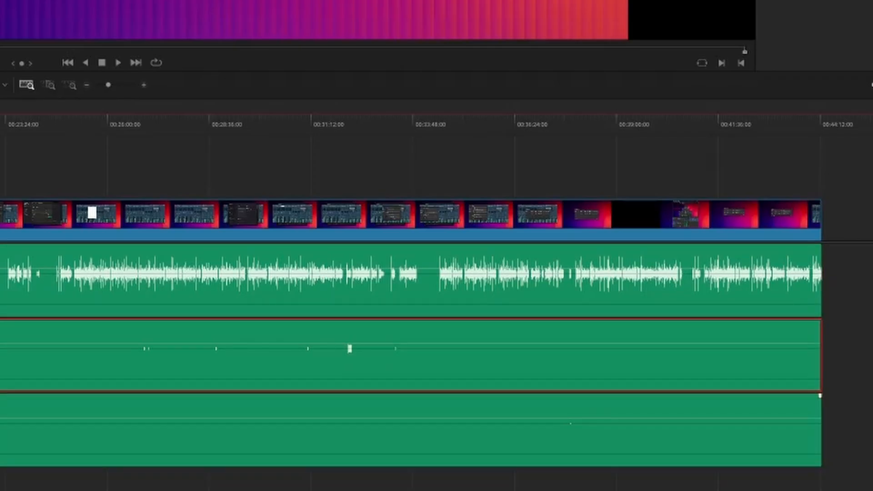
left_click(820, 396)
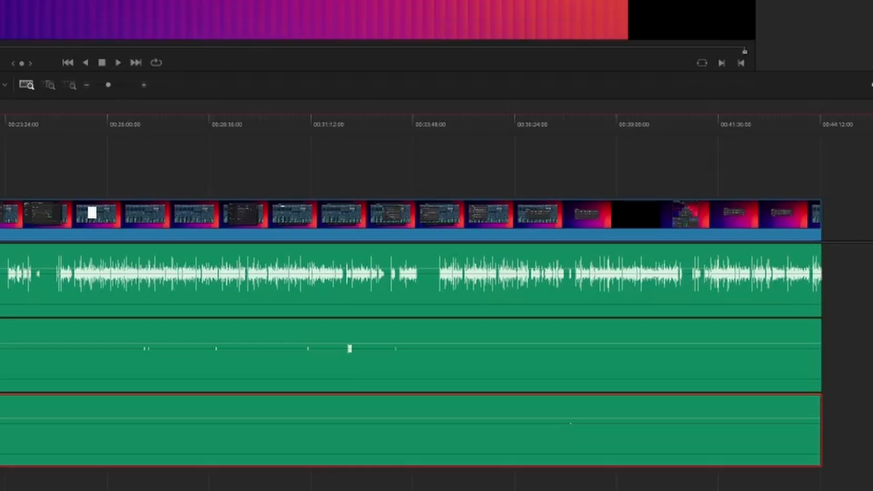
key("ctrl+shift+a")
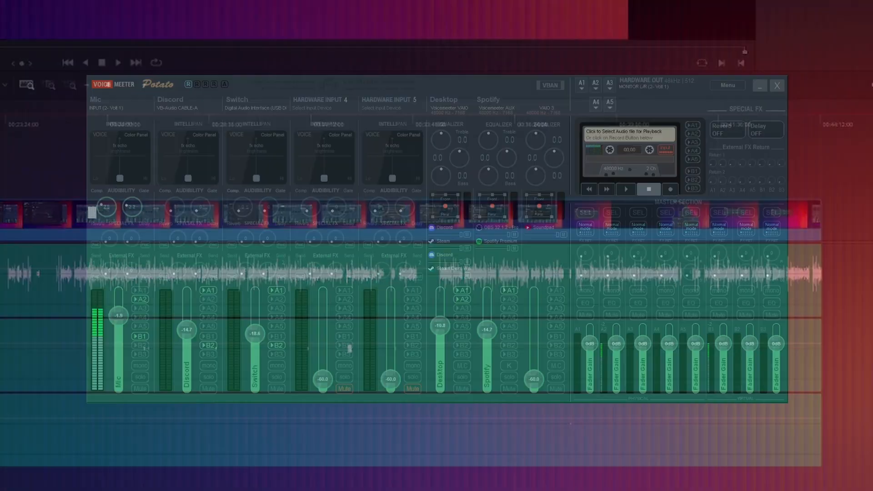